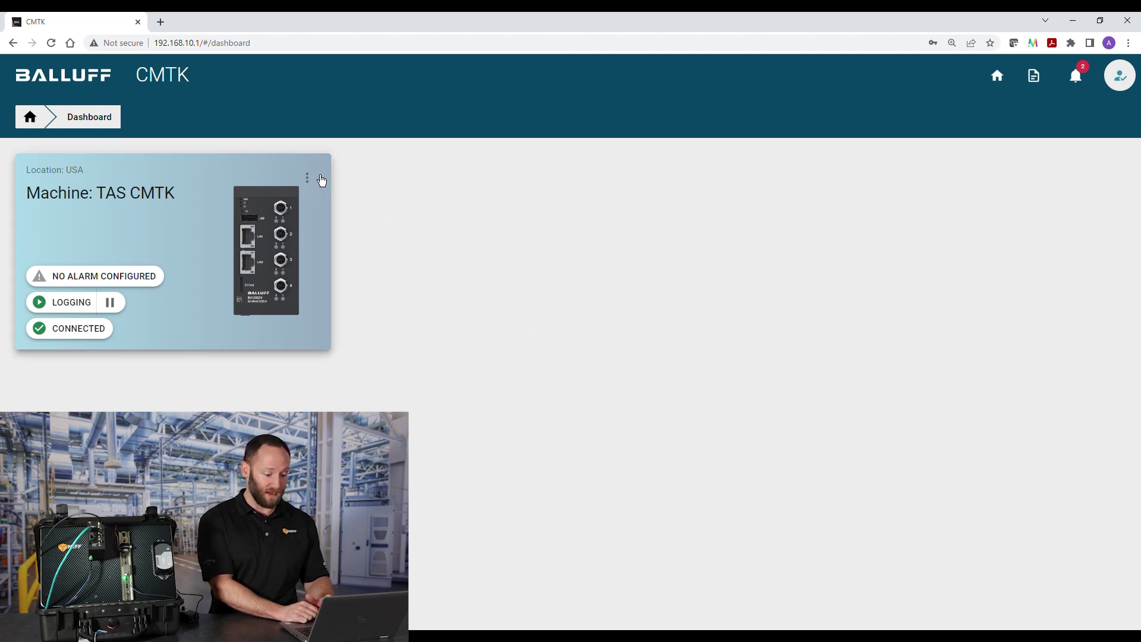
Open the options menu on the TAS CMTK machine card in the CMTK dashboard.
click(321, 180)
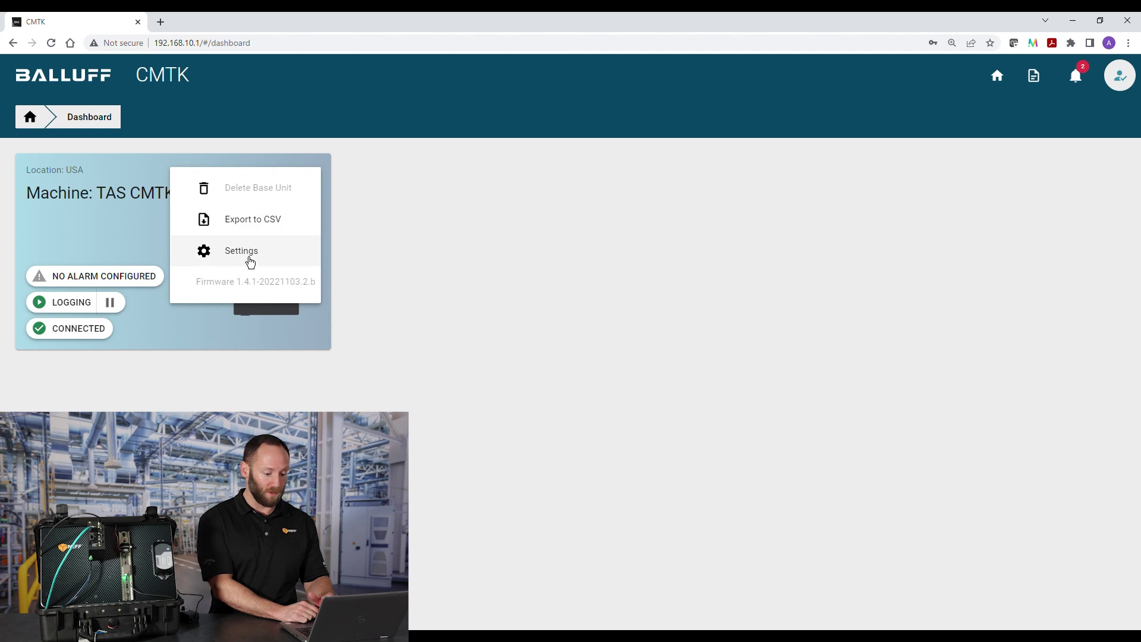
click(248, 253)
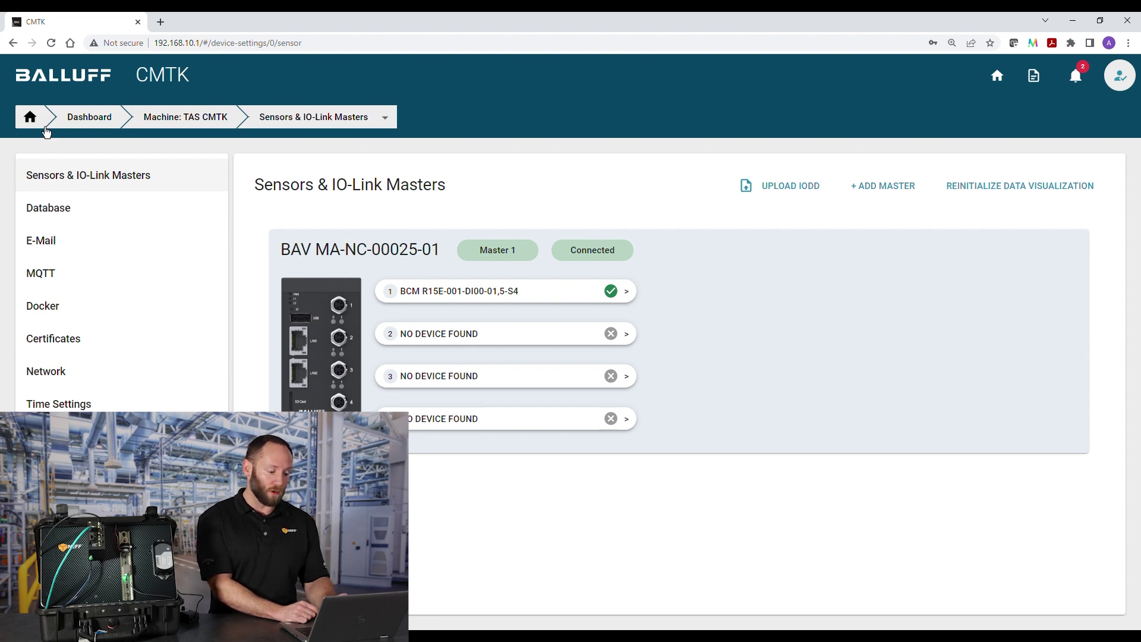
click(46, 128)
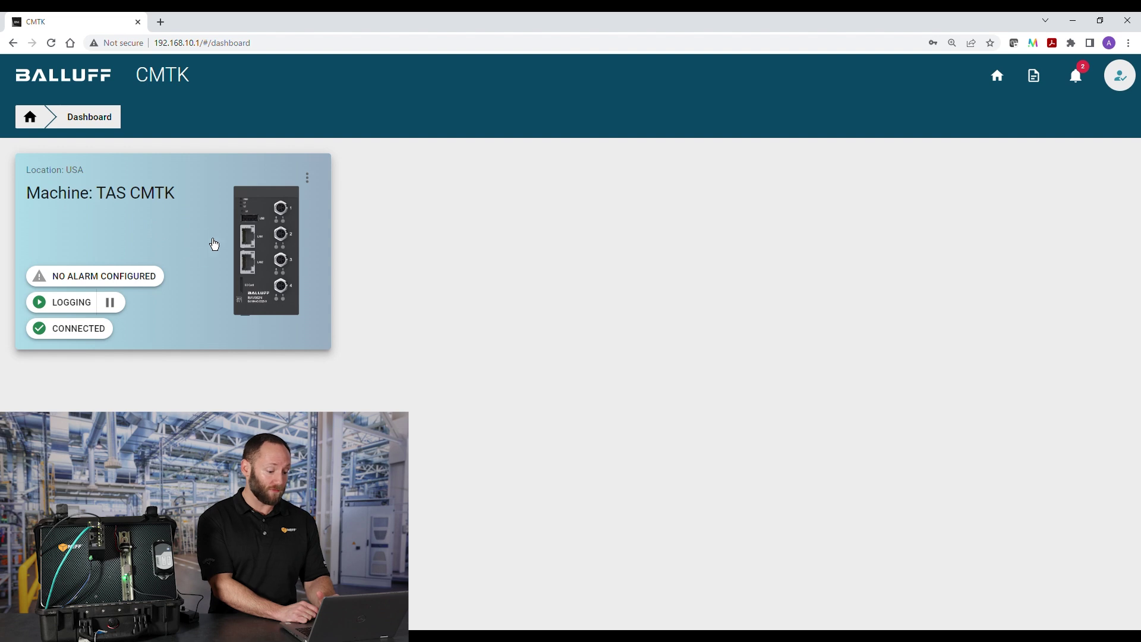
click(196, 244)
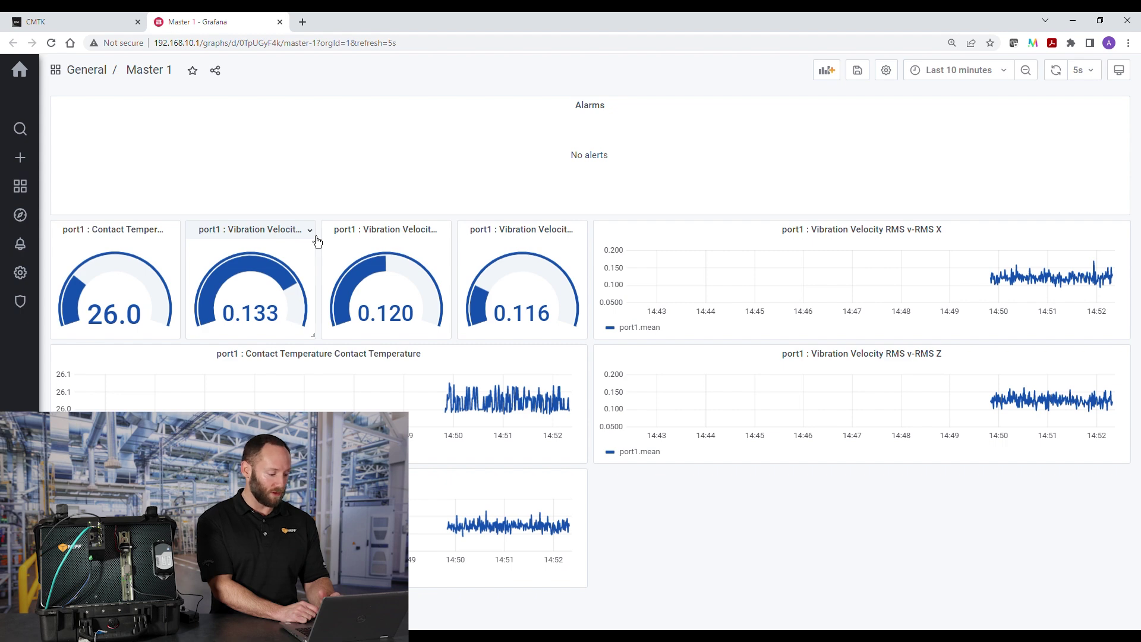
Give the v-RMS X gauge a minimum of 0 and a maximum of 20, and add a threshold.
click(315, 237)
click(273, 266)
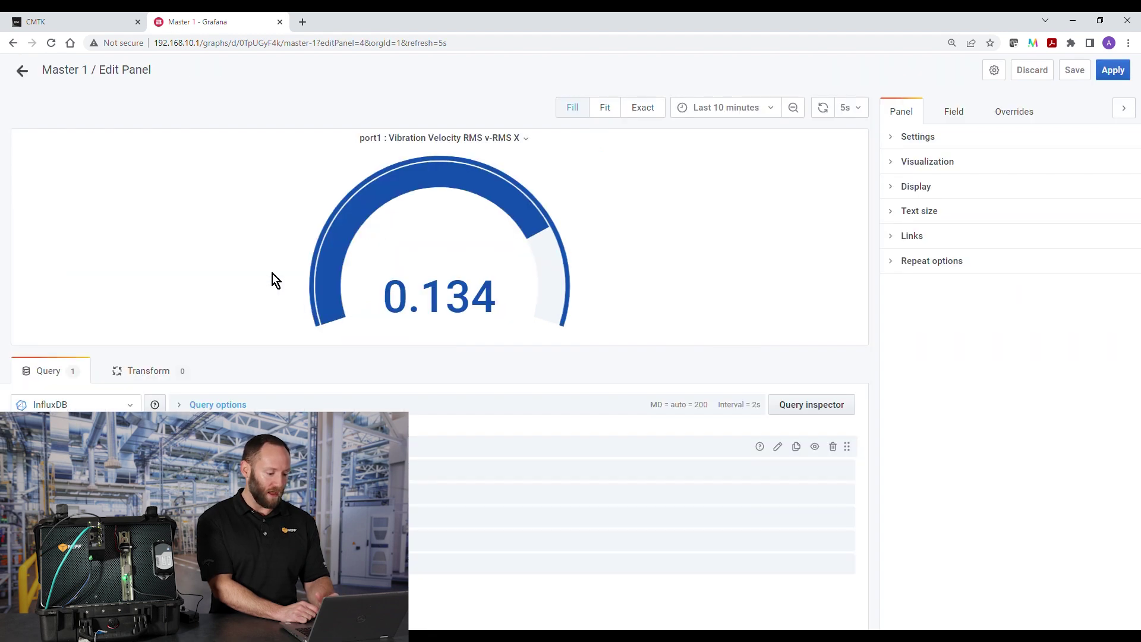
click(955, 118)
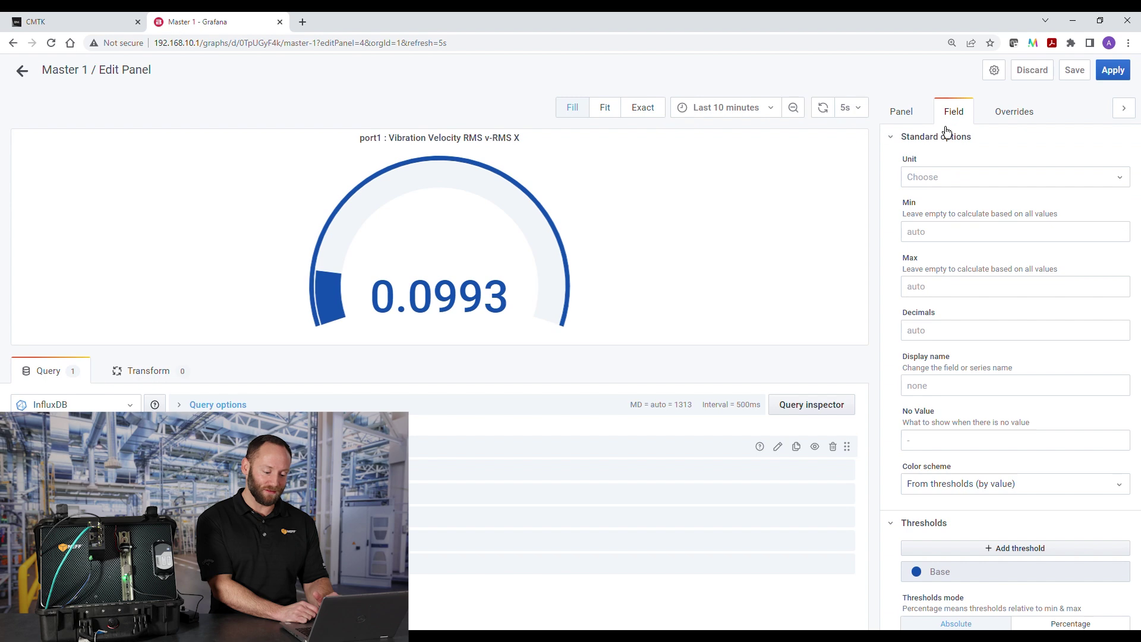
click(939, 244)
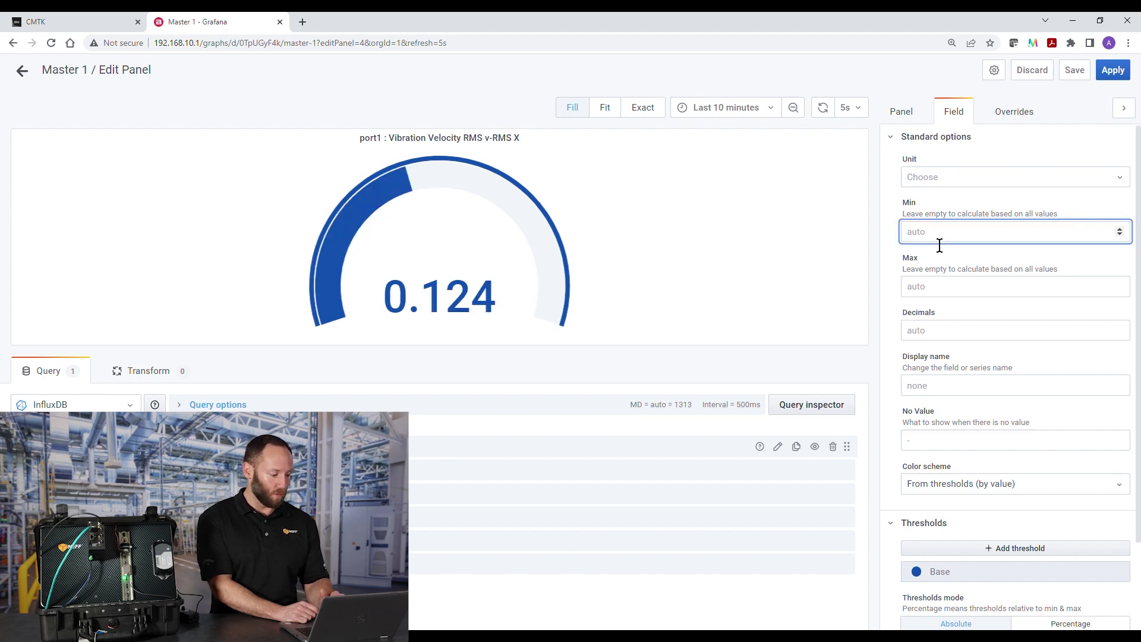
text(0)
click(937, 293)
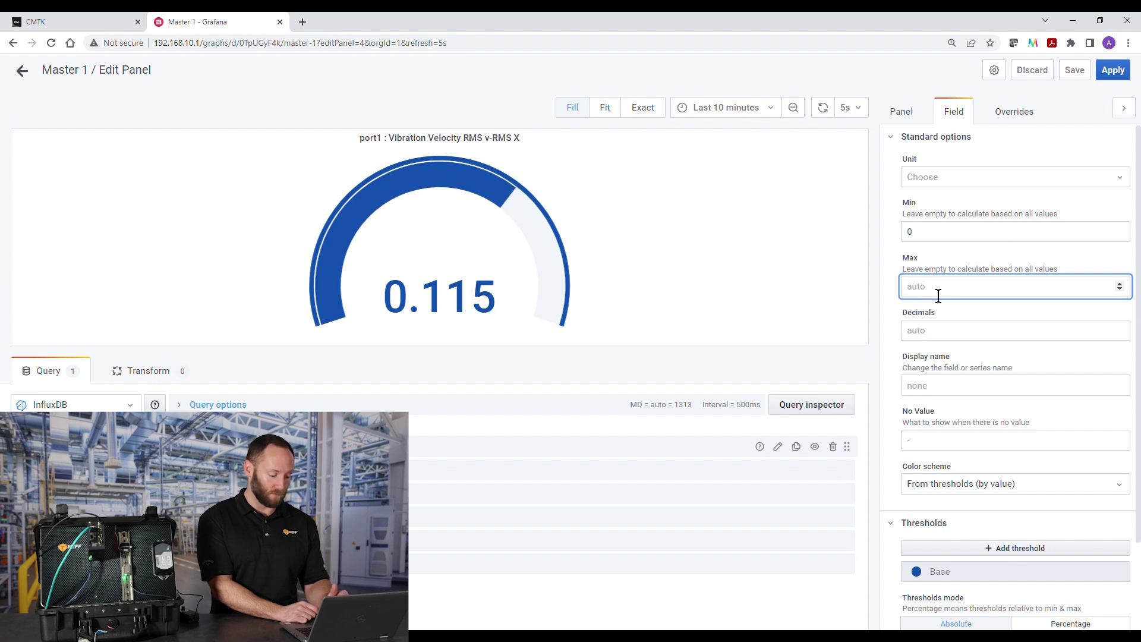
text(20)
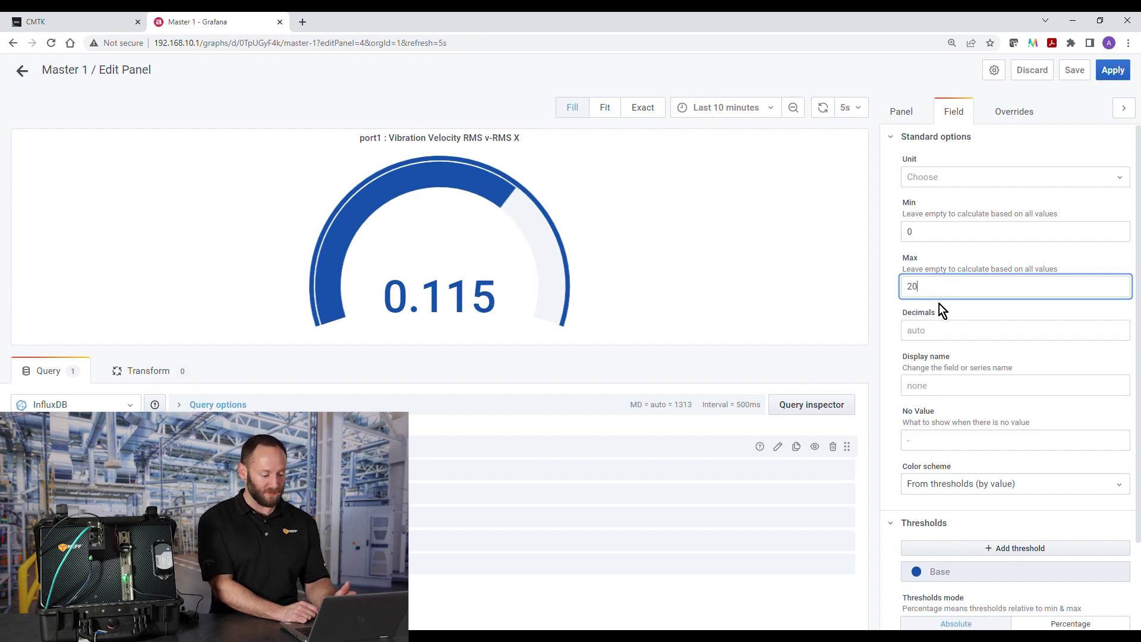
click(955, 329)
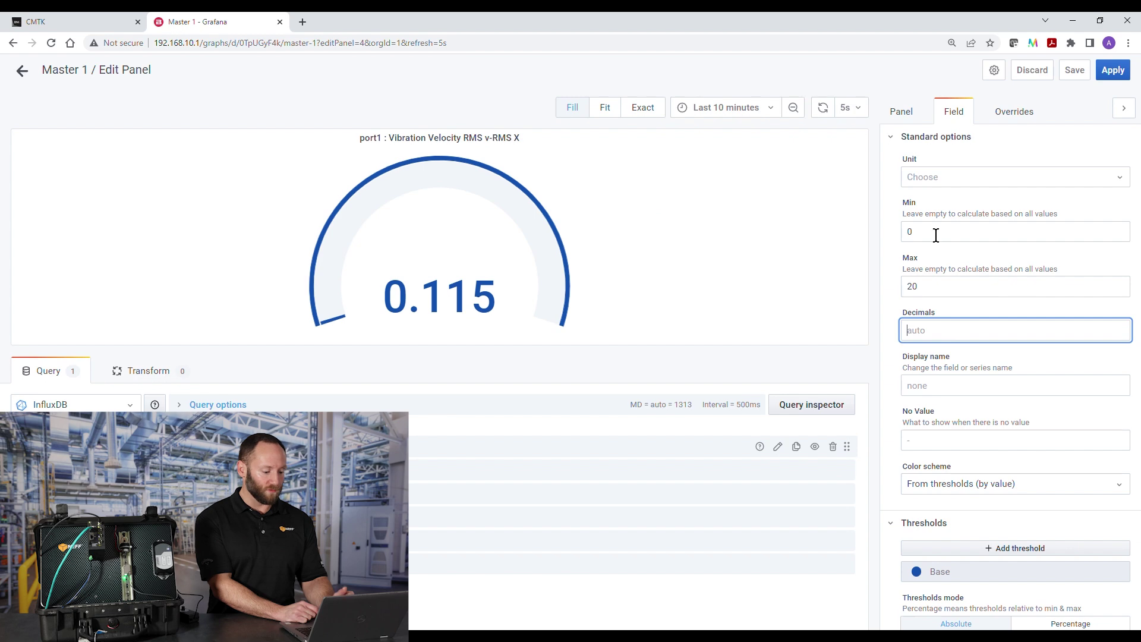
scroll(1004, 270, down, 2)
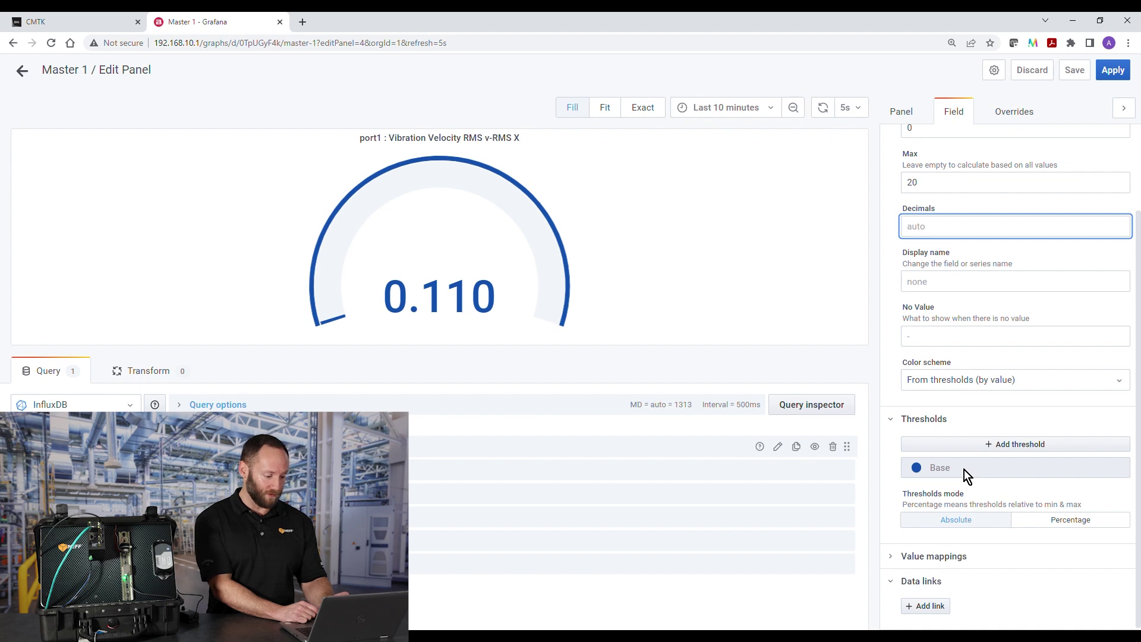
click(987, 450)
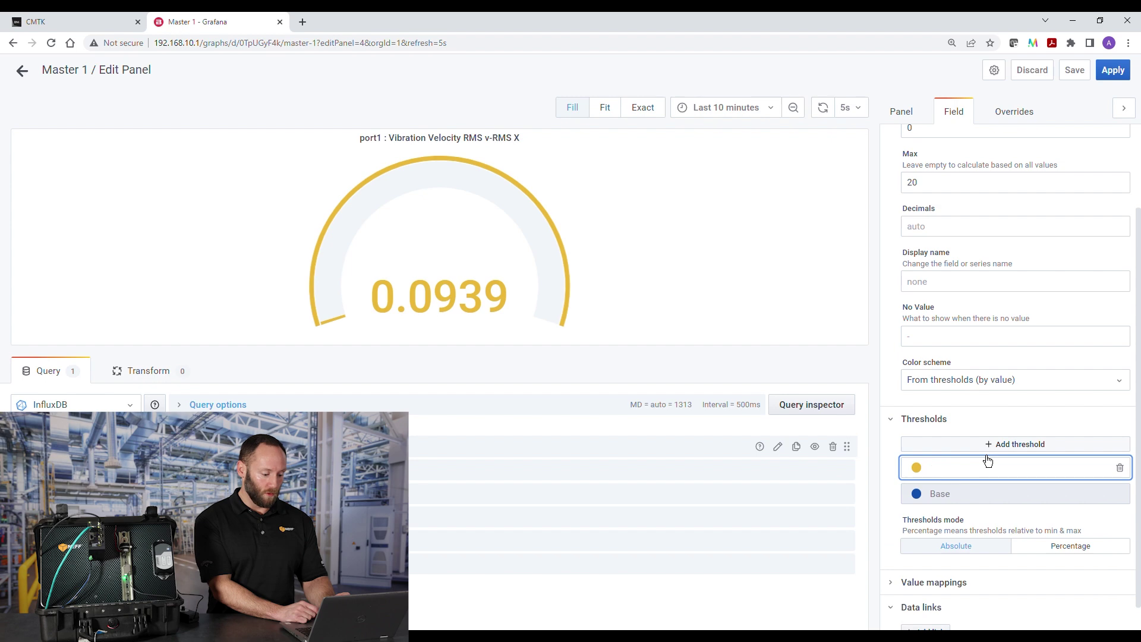
Set the v-RMS X gauge's thresholds to 2.3 dark green and 4.5 light yellow.
text(2.3)
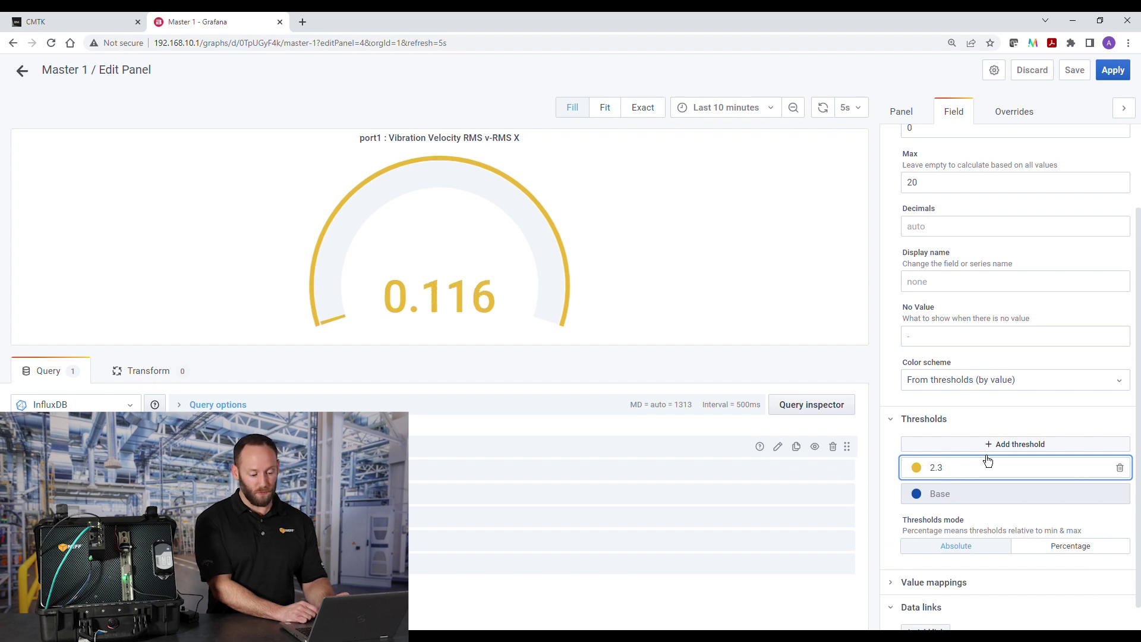
click(924, 476)
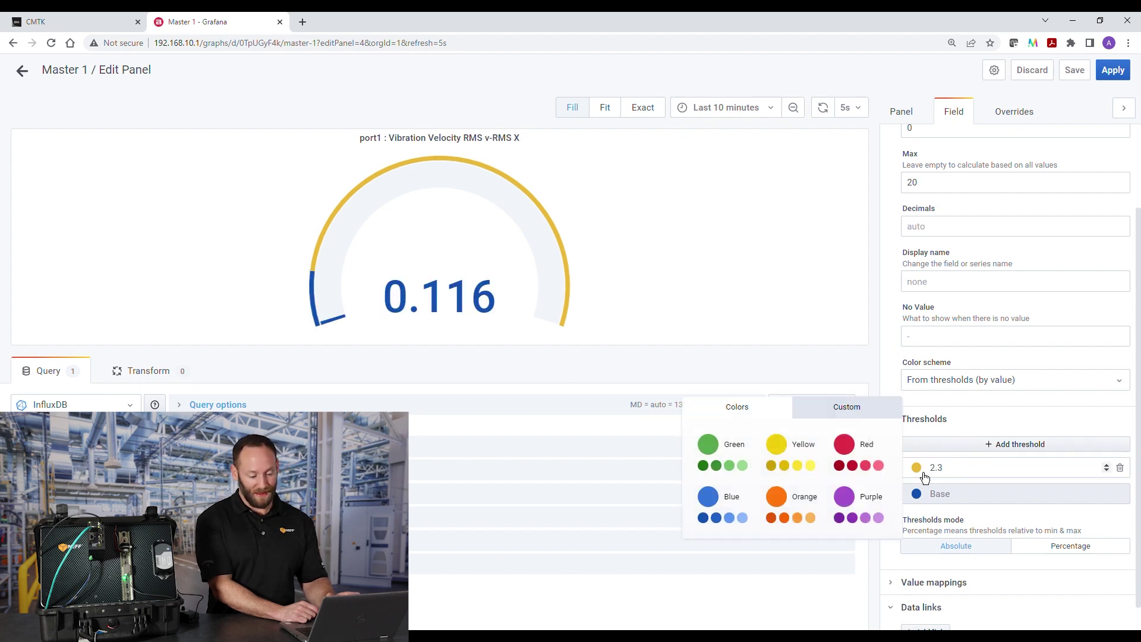
click(715, 467)
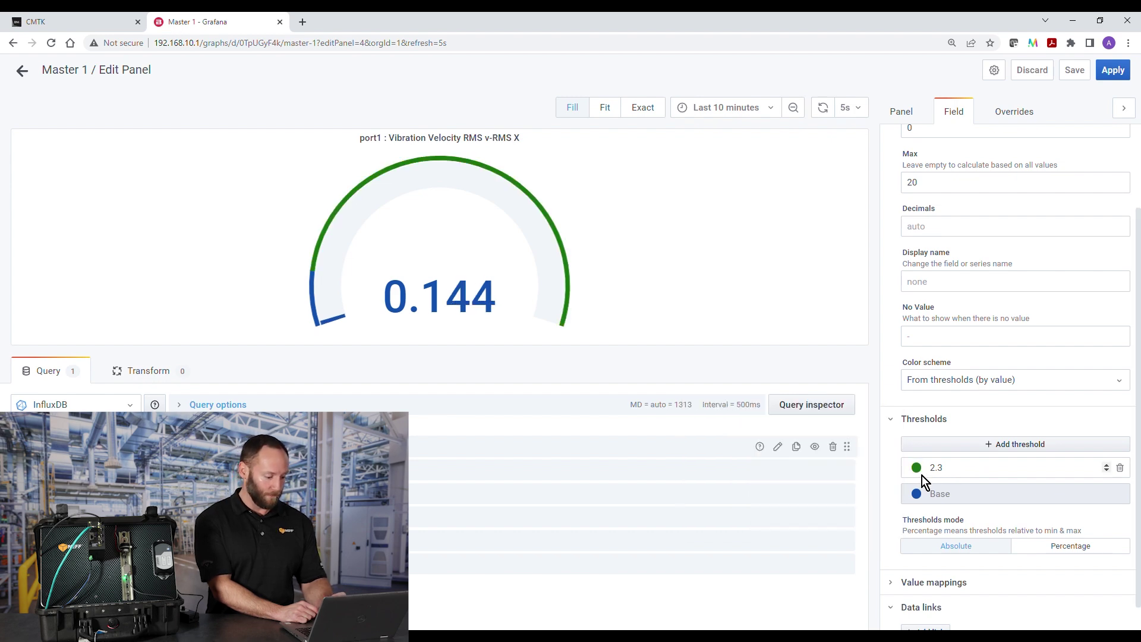
click(1000, 455)
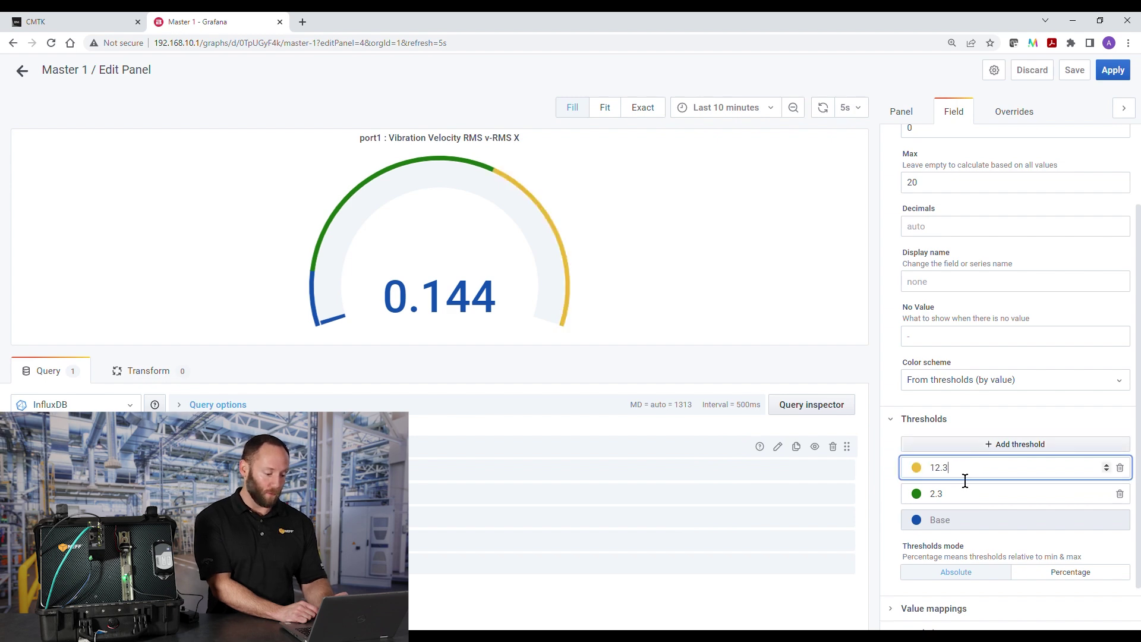
key(BackSpace)
key(BackSpace)
key(BackSpace)
key(BackSpace)
text(4.)
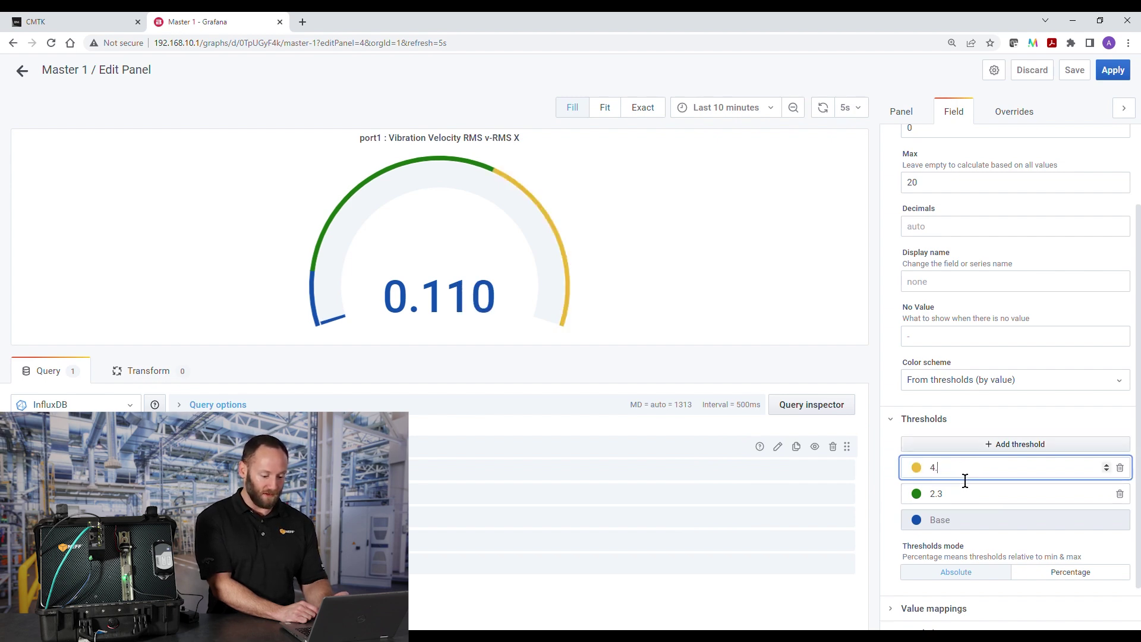
text(5)
click(915, 467)
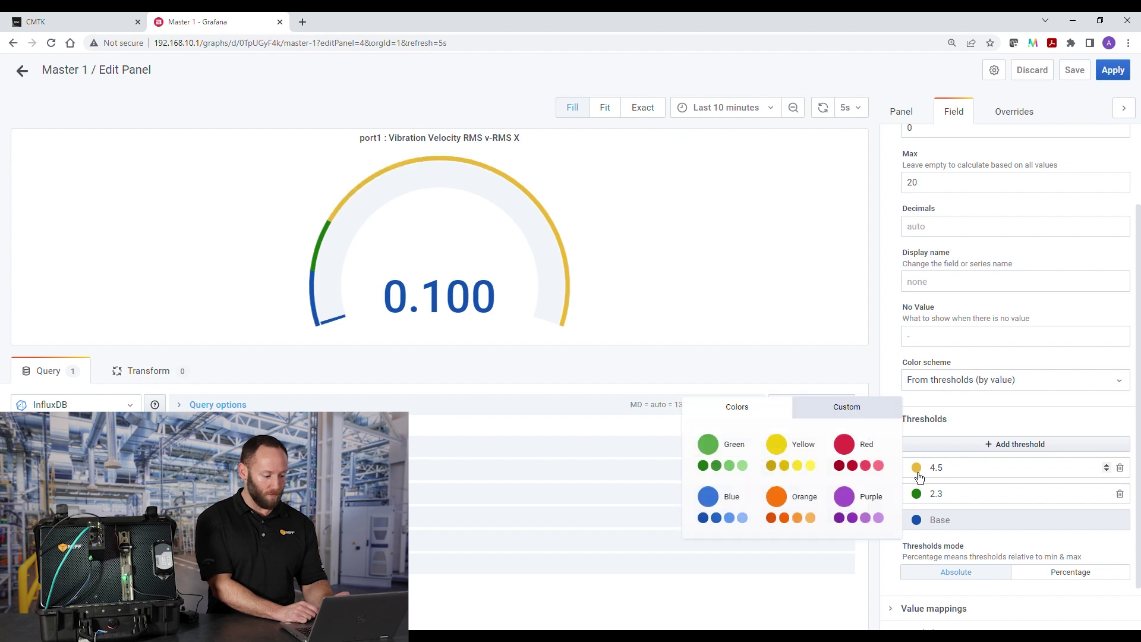
click(812, 467)
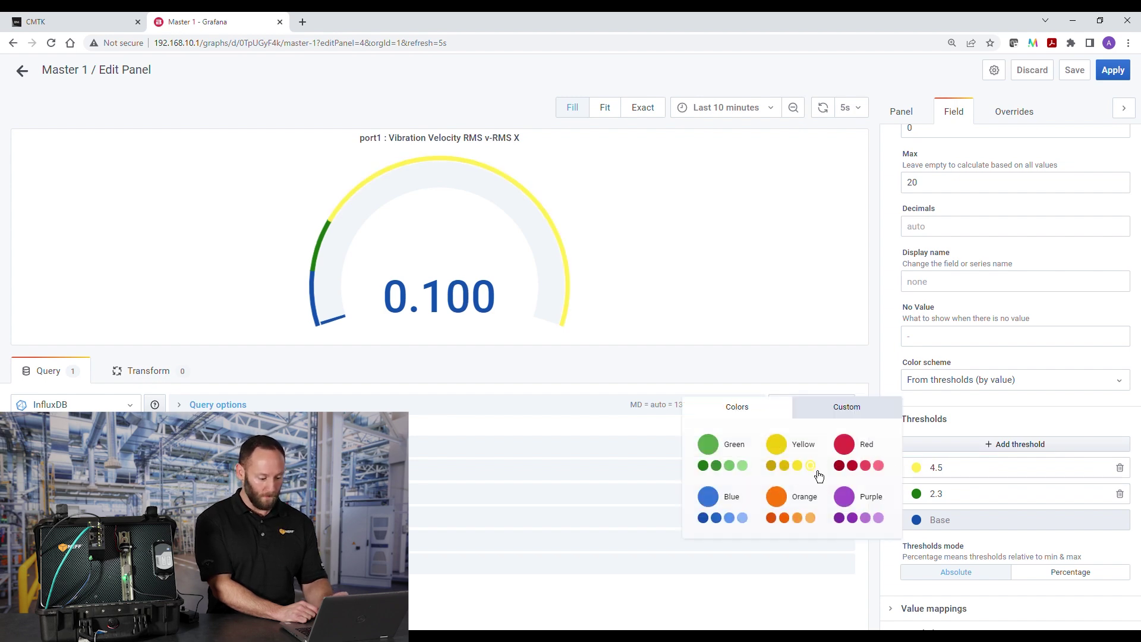
Add a dark red 7.1 threshold and return to the Master 1 dashboard.
click(949, 452)
drag(960, 468, 925, 468)
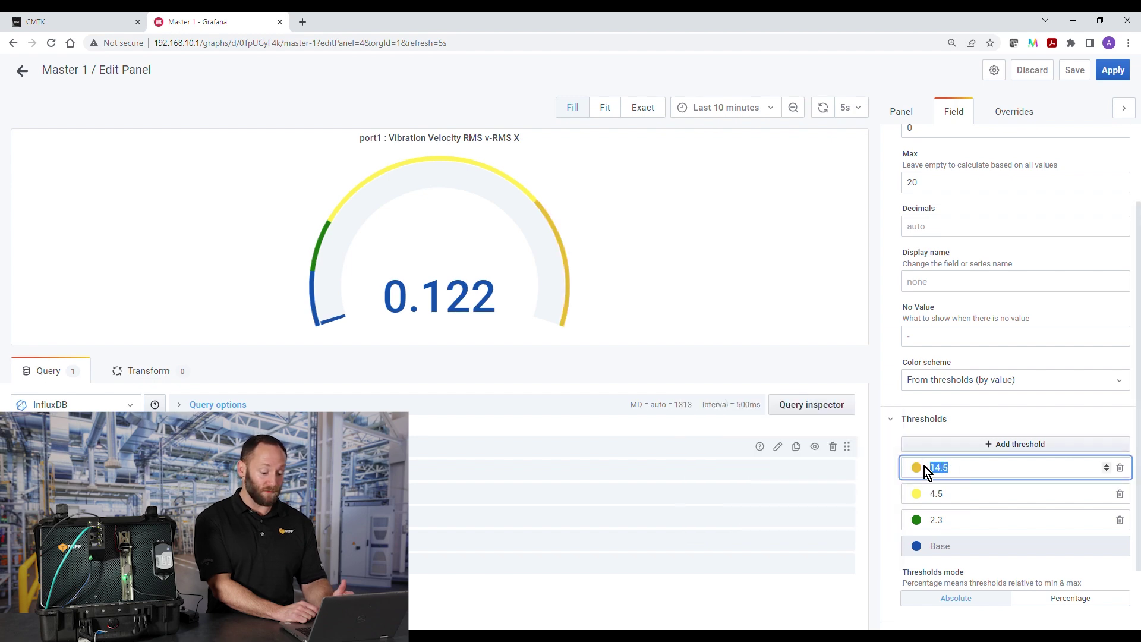
text(7.1)
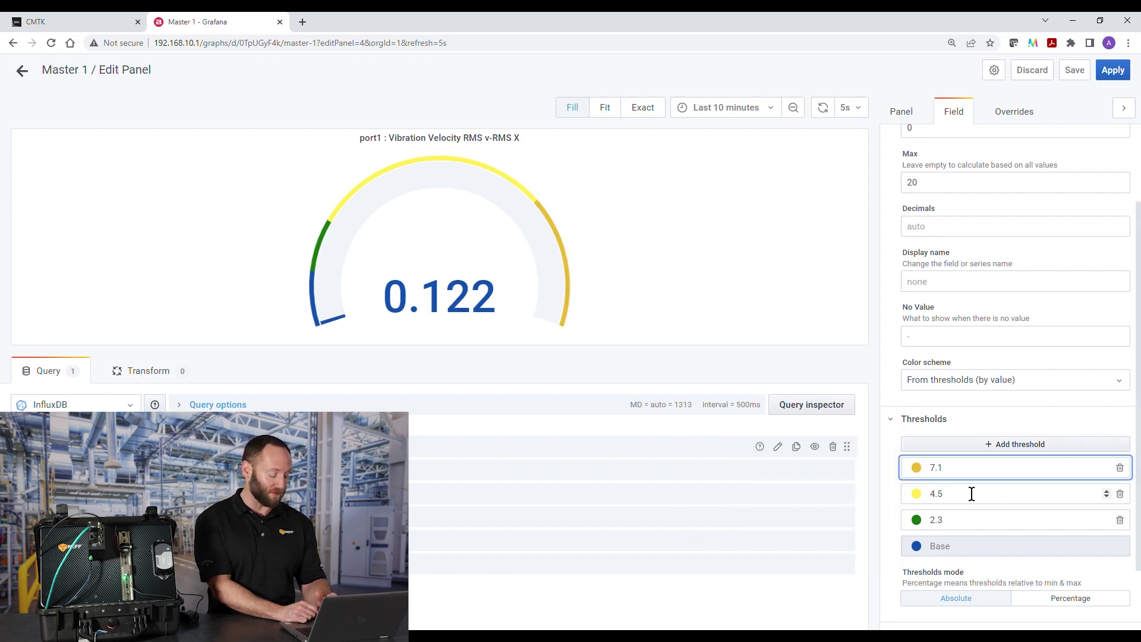
click(916, 467)
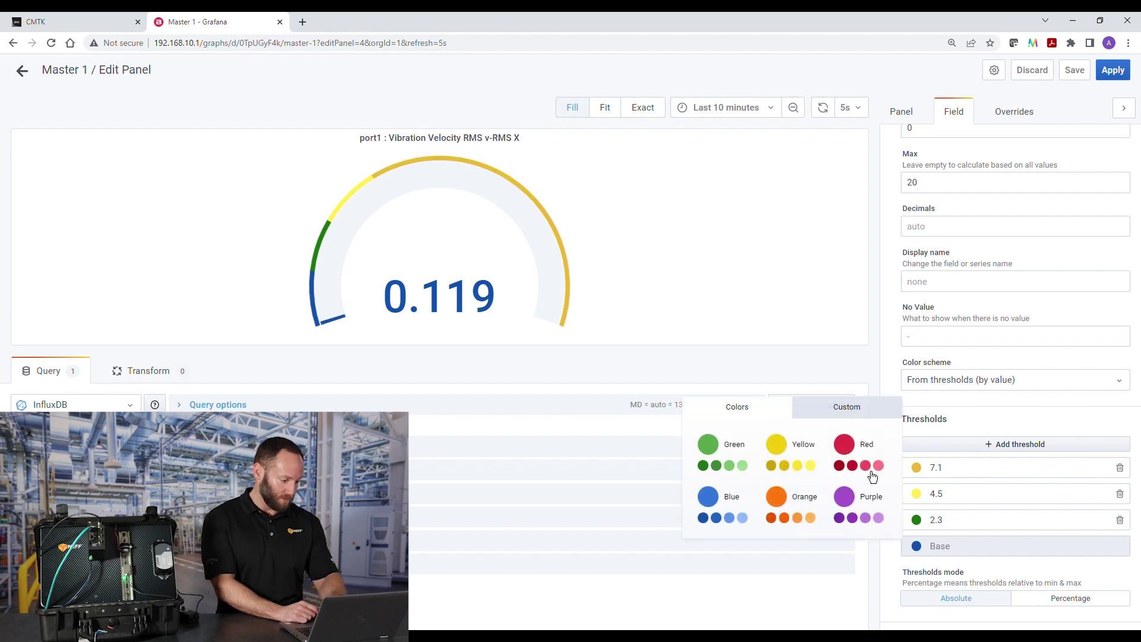
click(852, 465)
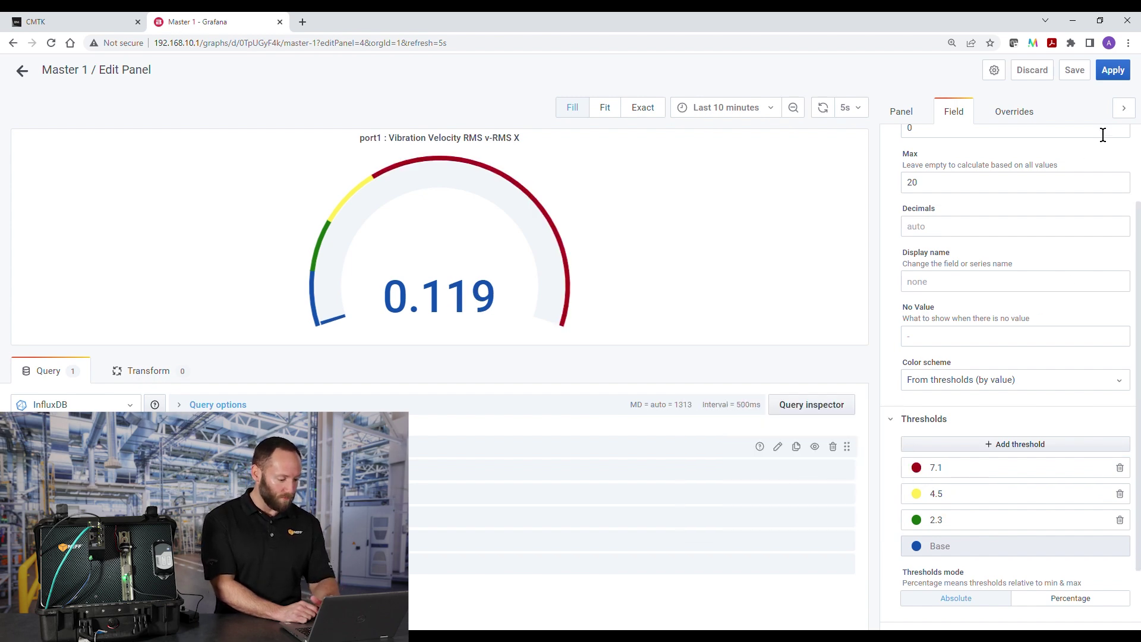
click(1113, 69)
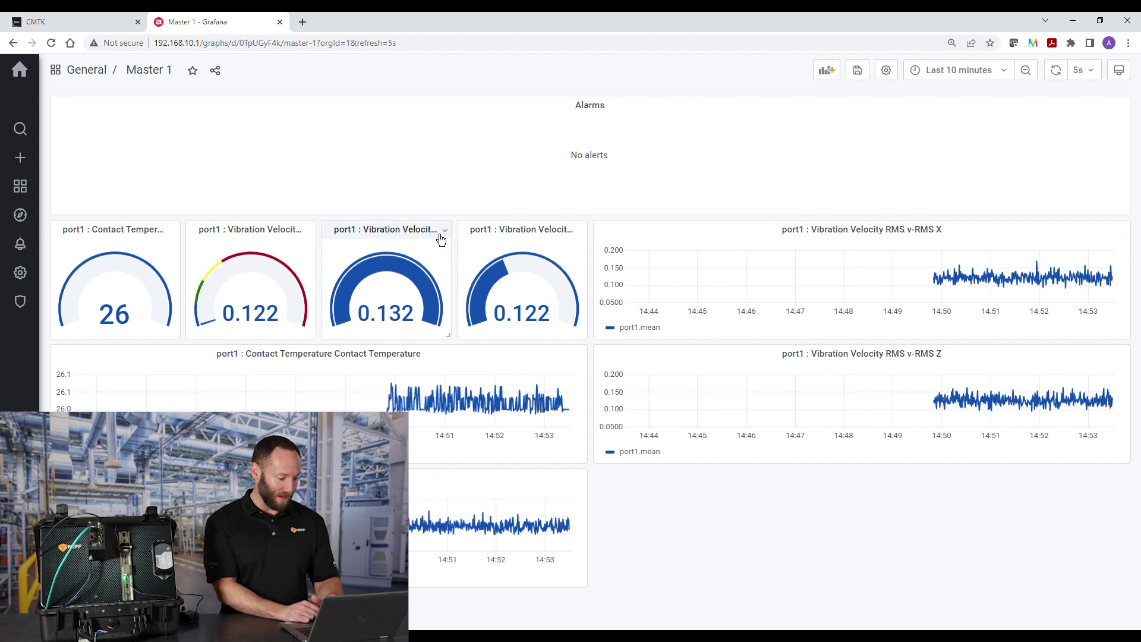
click(445, 232)
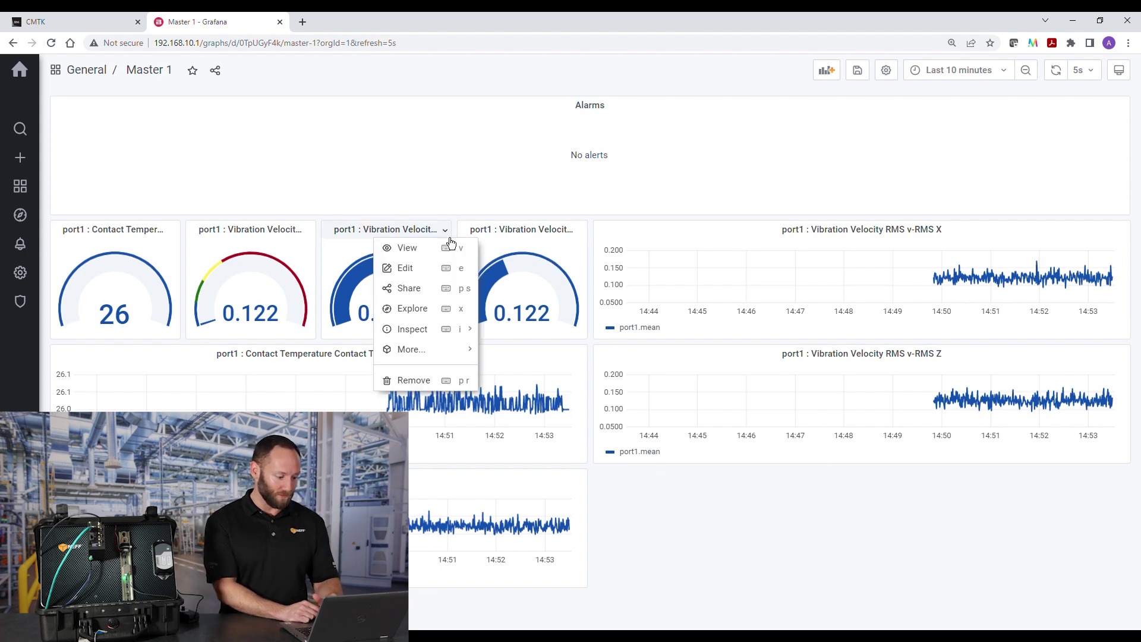
Give the v-RMS Y gauge a minimum of 0 and a maximum of 20.
click(403, 266)
click(952, 115)
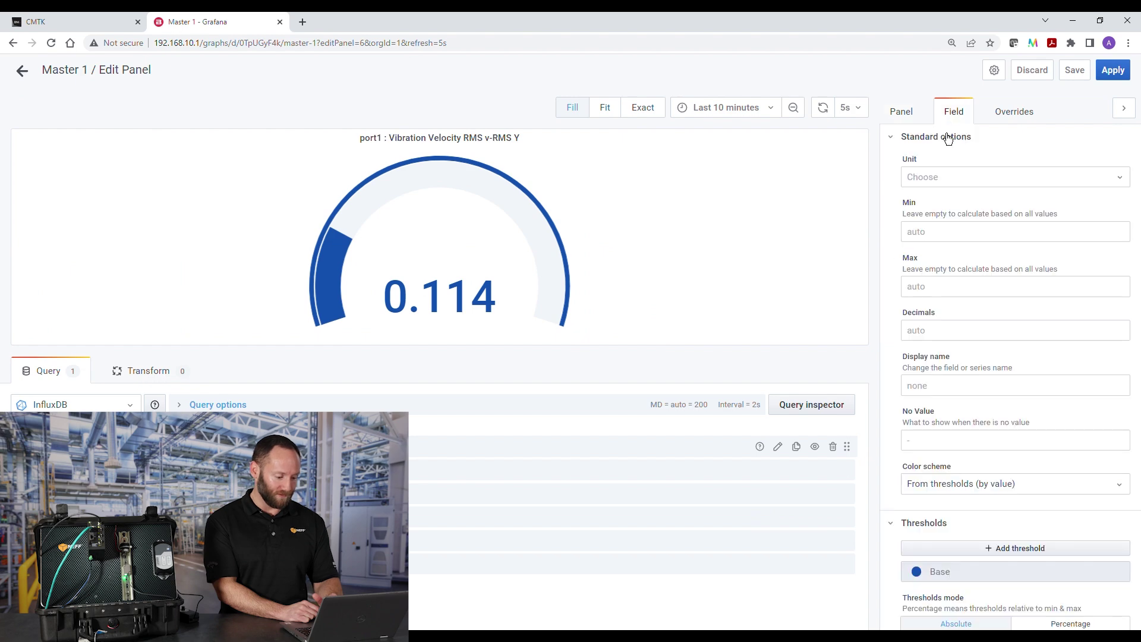
click(964, 237)
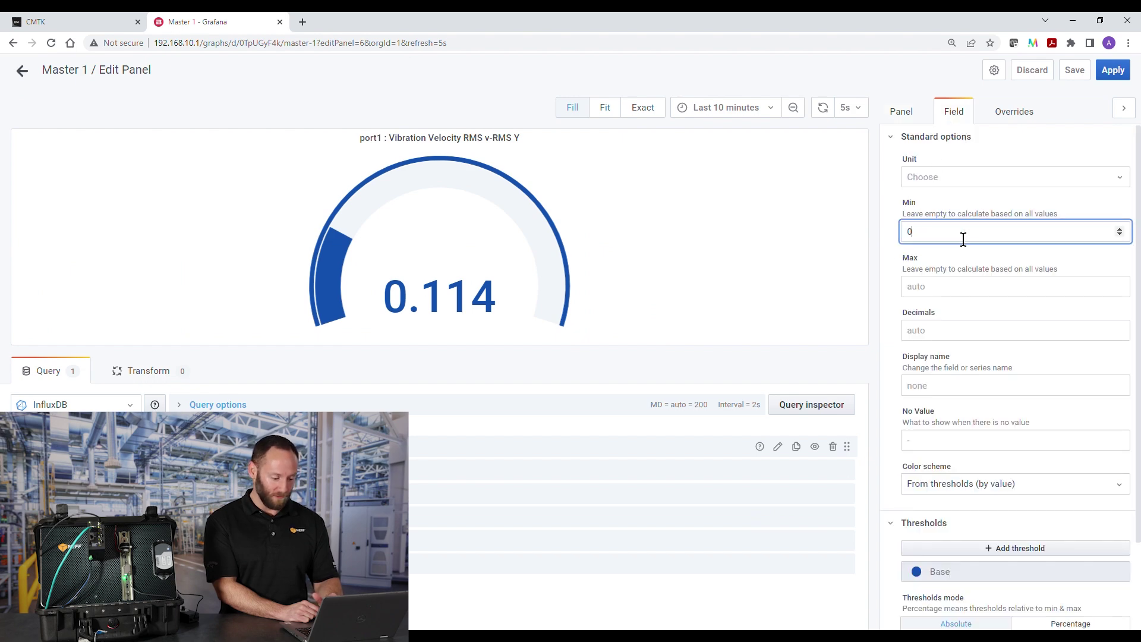
text(0)
click(935, 288)
text(20)
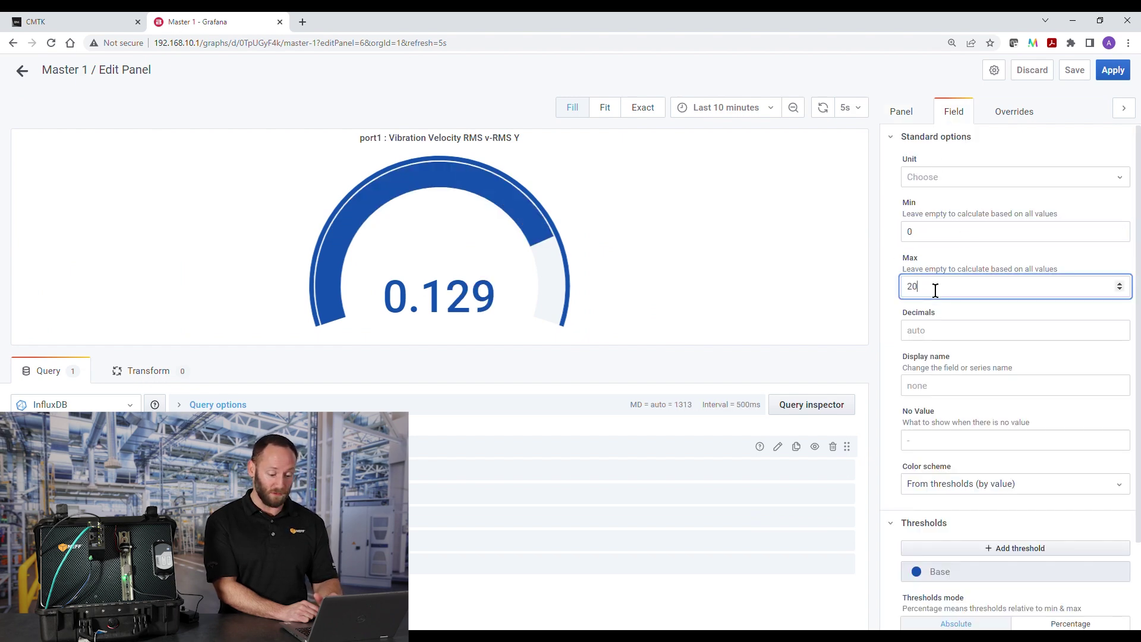
scroll(975, 366, down, 2)
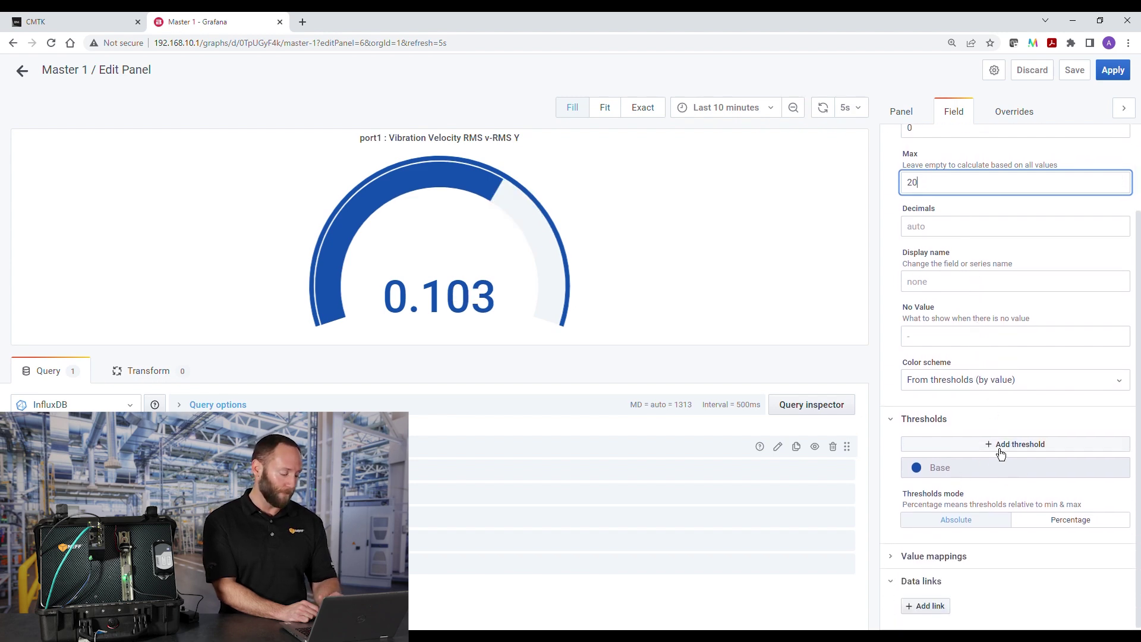
Add v-RMS Y thresholds at 2.3 green and 4.5 bright yellow.
click(1000, 454)
text(2.3)
click(916, 467)
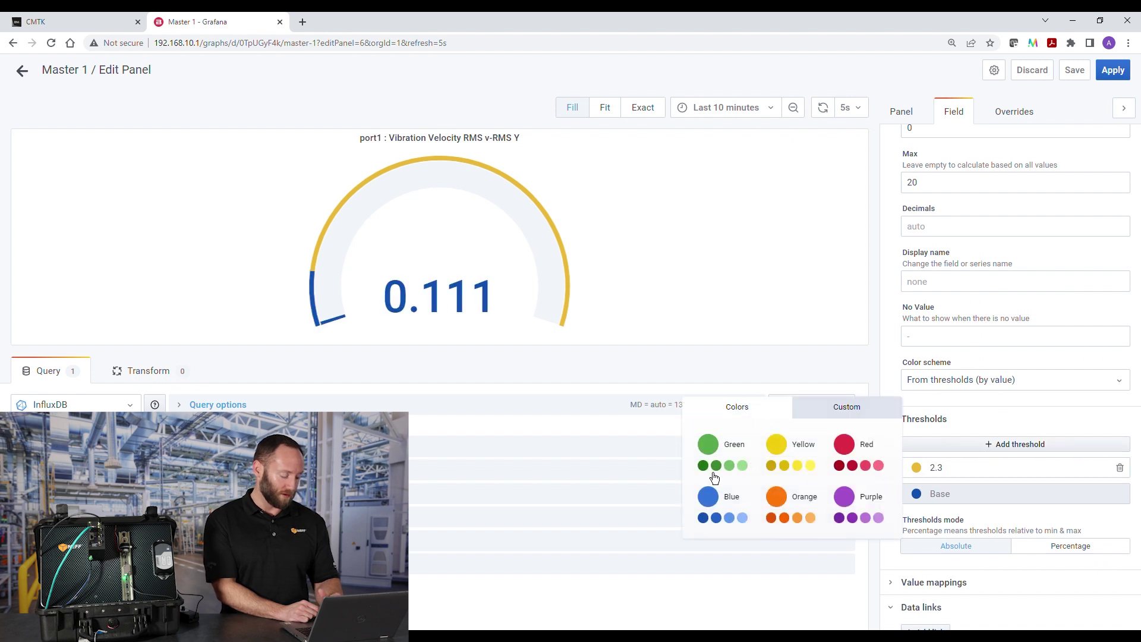
click(710, 444)
click(976, 453)
key(BackSpace)
key(BackSpace)
key(BackSpace)
key(BackSpace)
text(4.5)
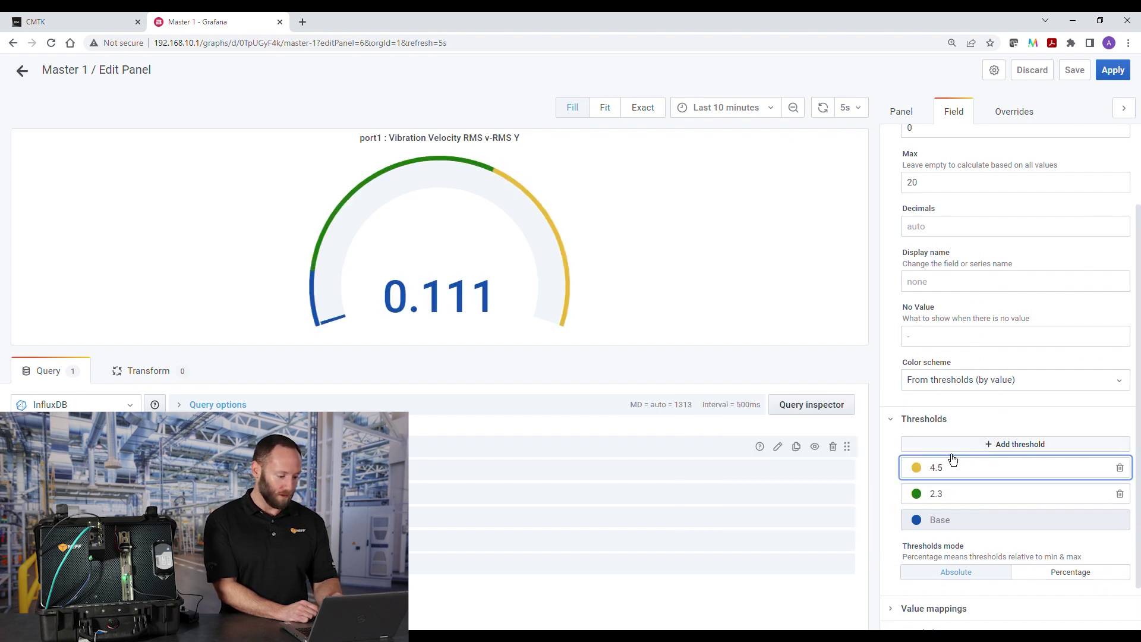
click(916, 467)
click(813, 469)
Add a dark red 7.1 threshold, apply, and open the v-RMS Z gauge's editor.
click(963, 447)
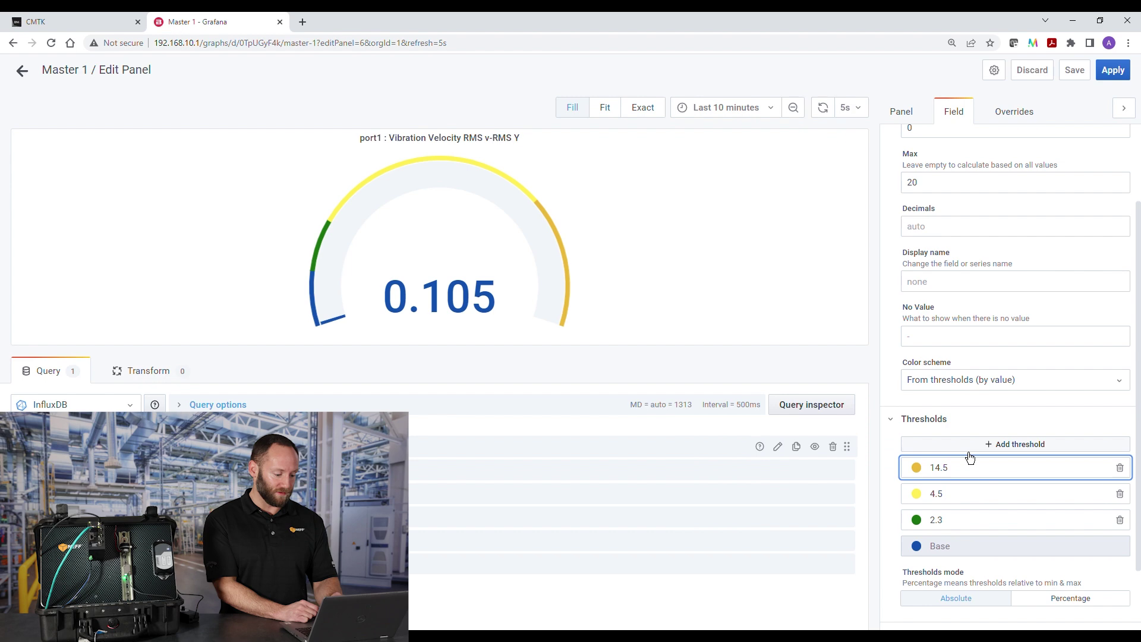
key(BackSpace)
key(BackSpace)
text(7.1)
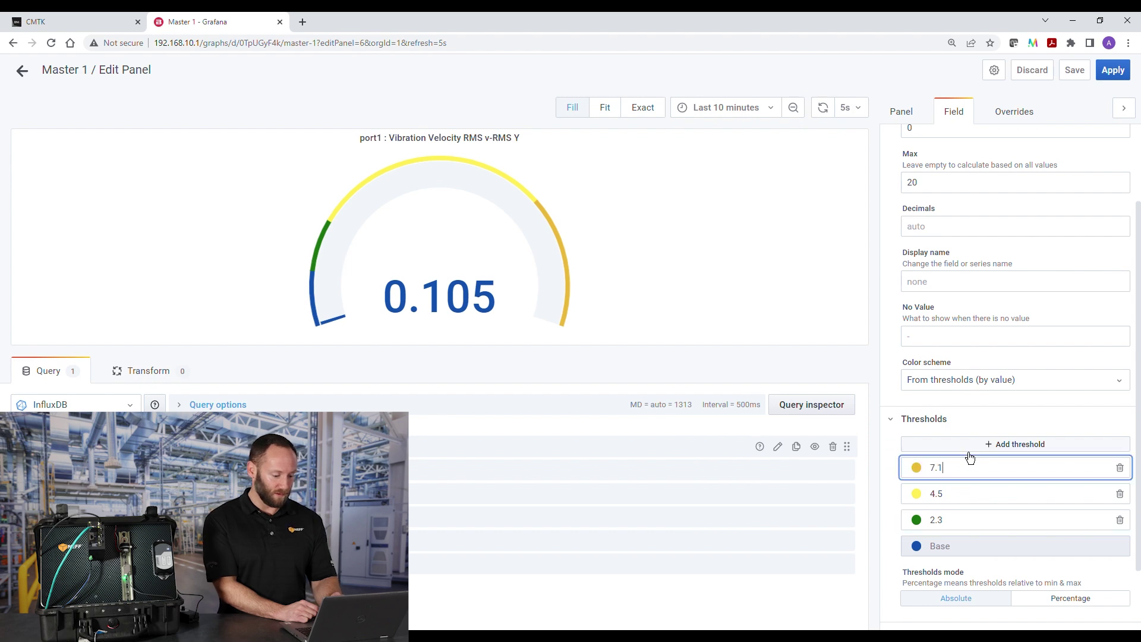
click(916, 467)
click(852, 467)
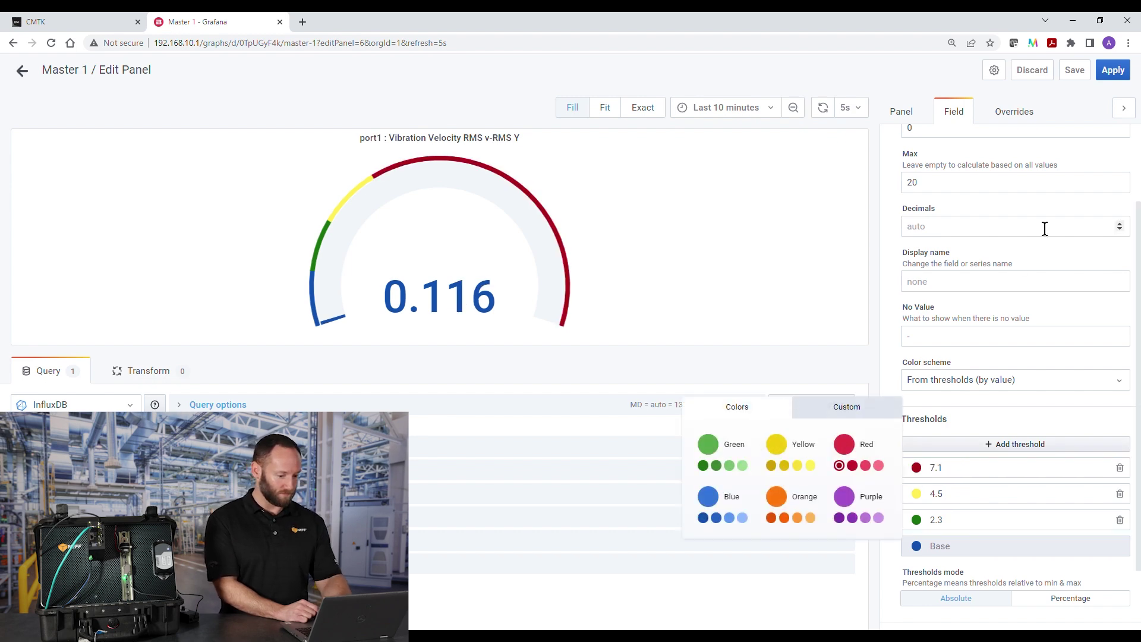
click(1113, 69)
click(581, 234)
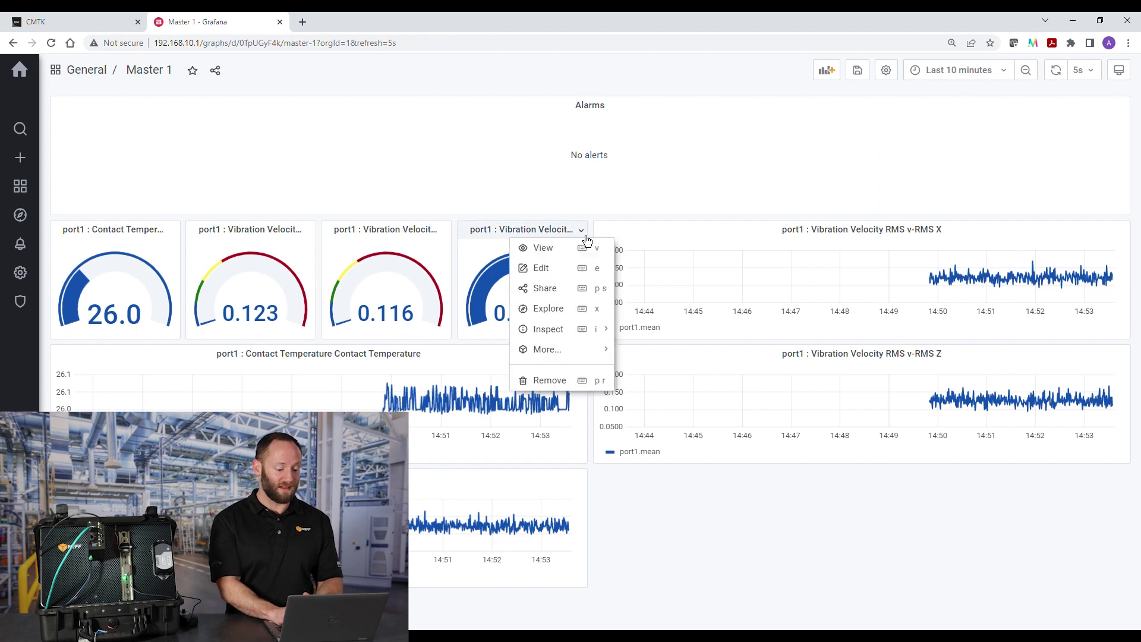
click(545, 268)
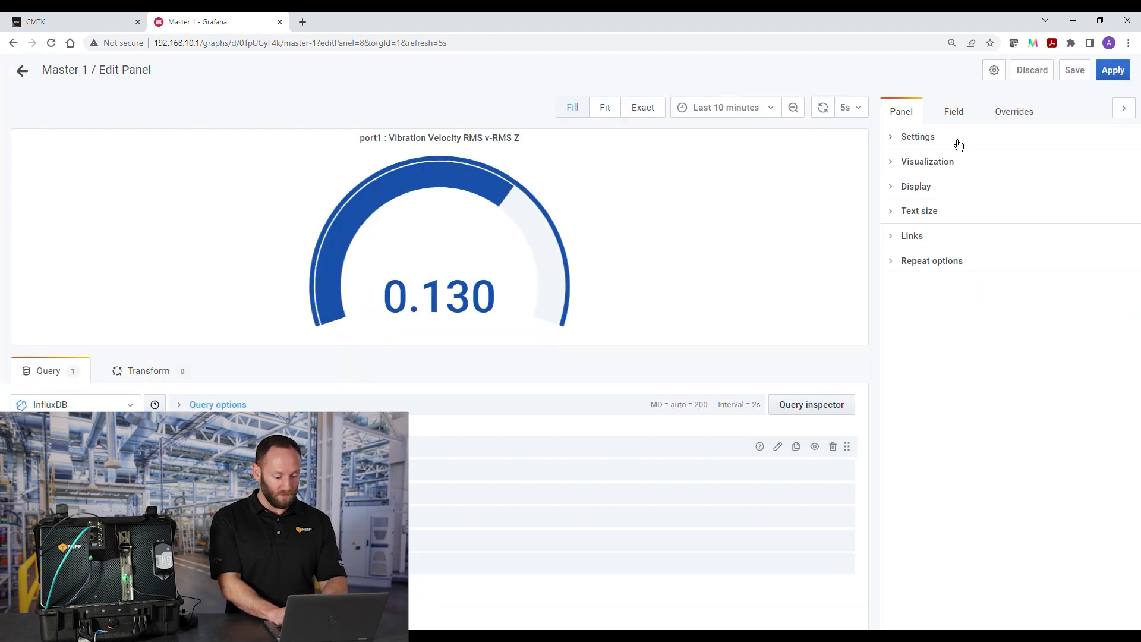
Give the v-RMS Z gauge a minimum of 0 and a maximum of 20.
click(958, 113)
click(952, 231)
text(0)
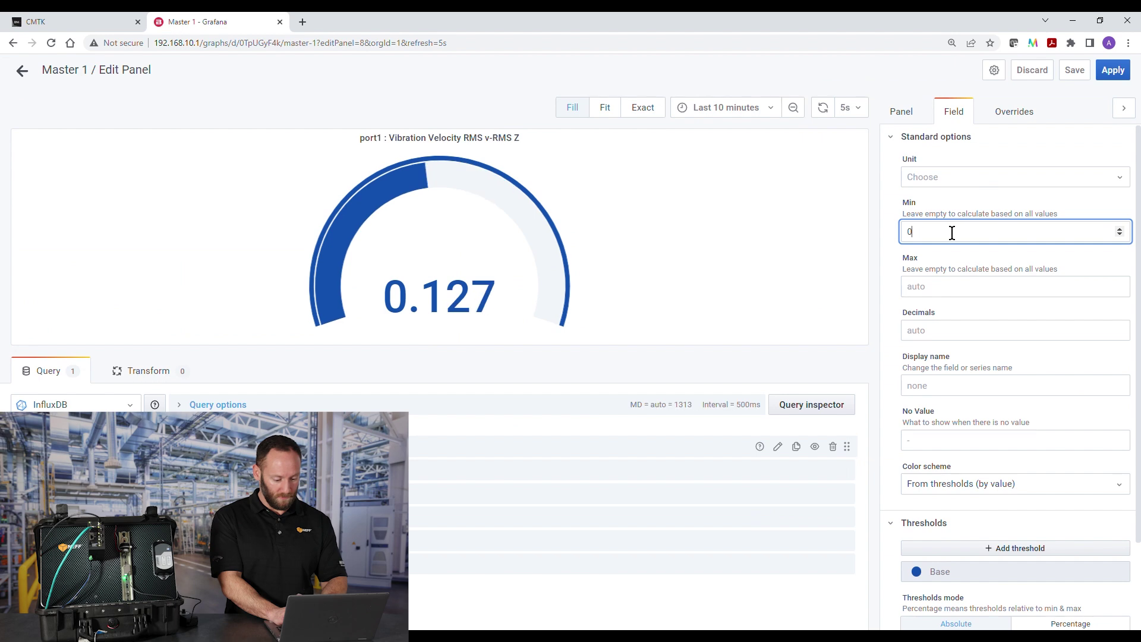
click(966, 297)
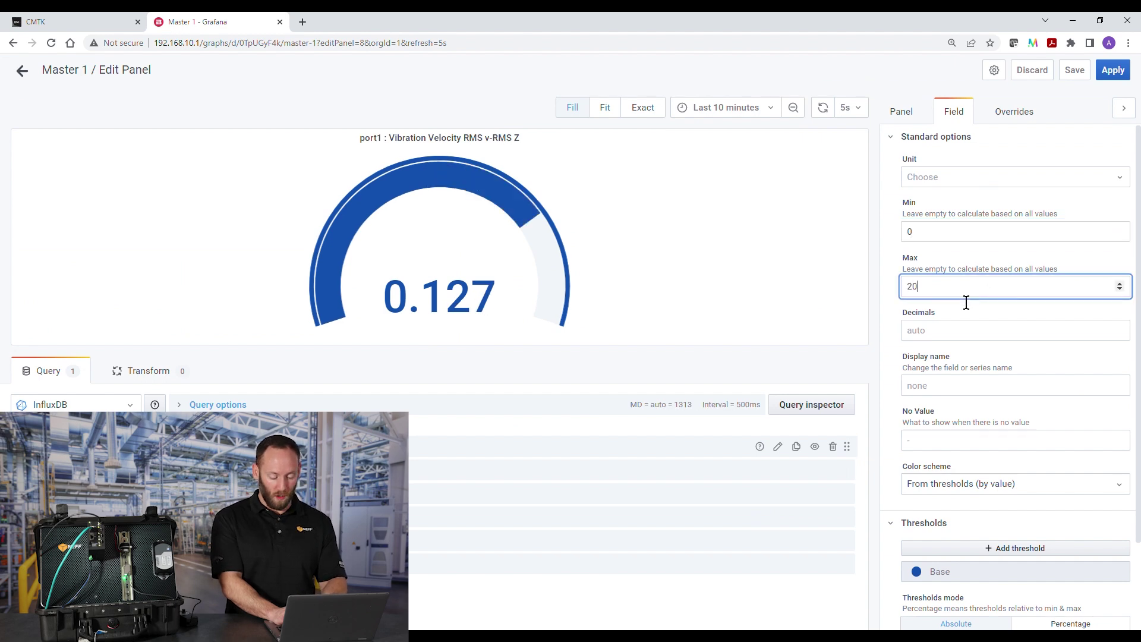
scroll(945, 416, down, 2)
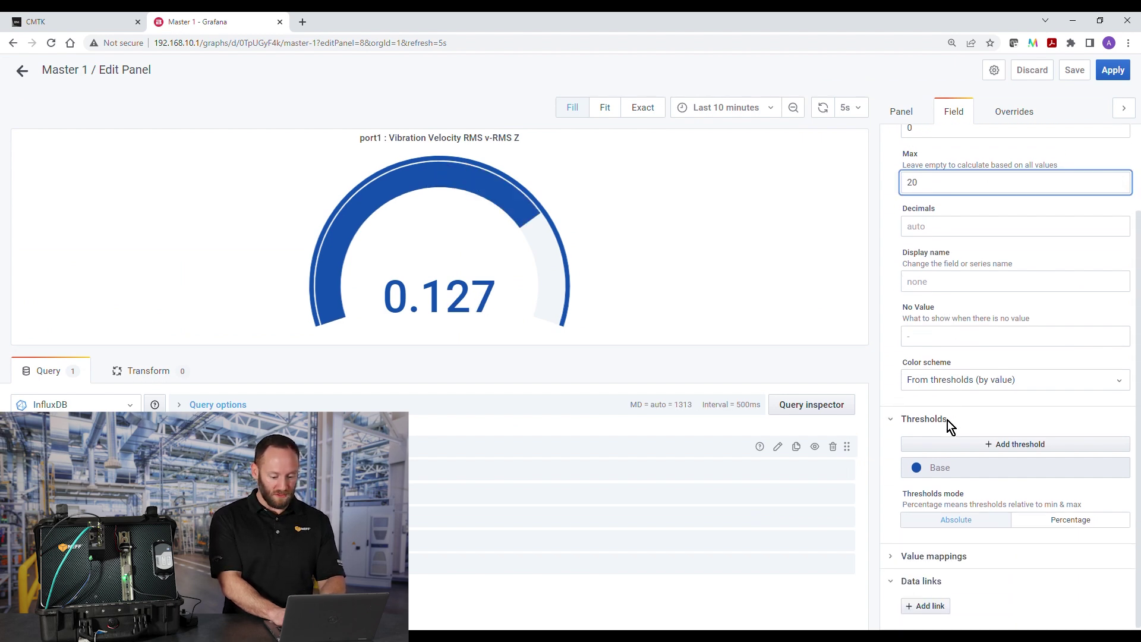
Add v-RMS Z thresholds at 2.3 dark green and 4.5 lightest yellow.
click(967, 454)
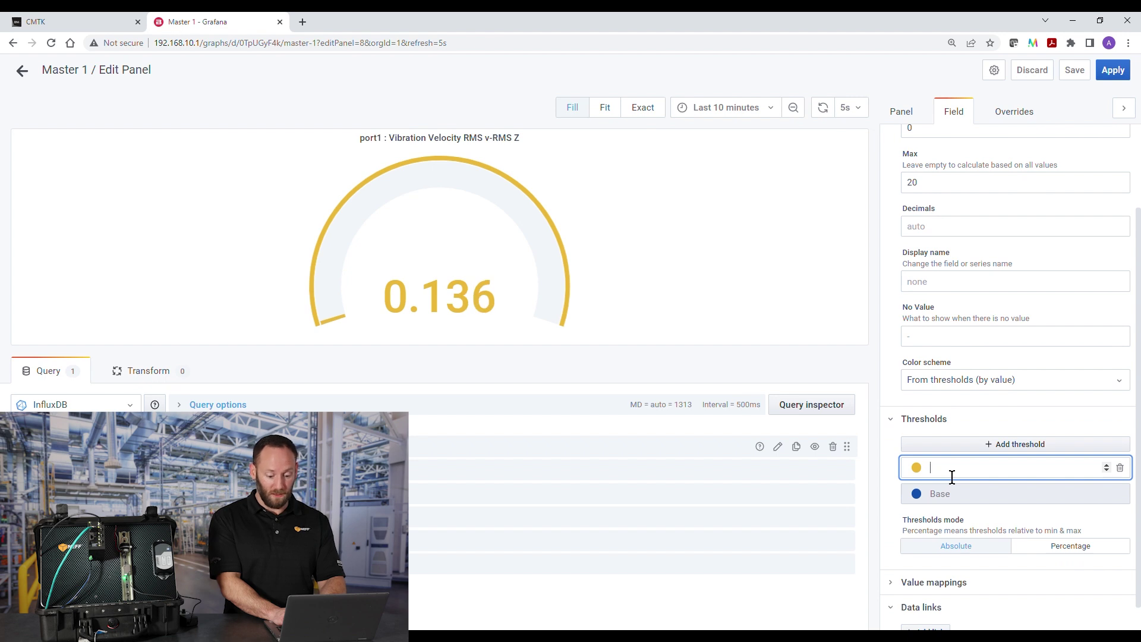
click(915, 467)
click(702, 465)
click(964, 454)
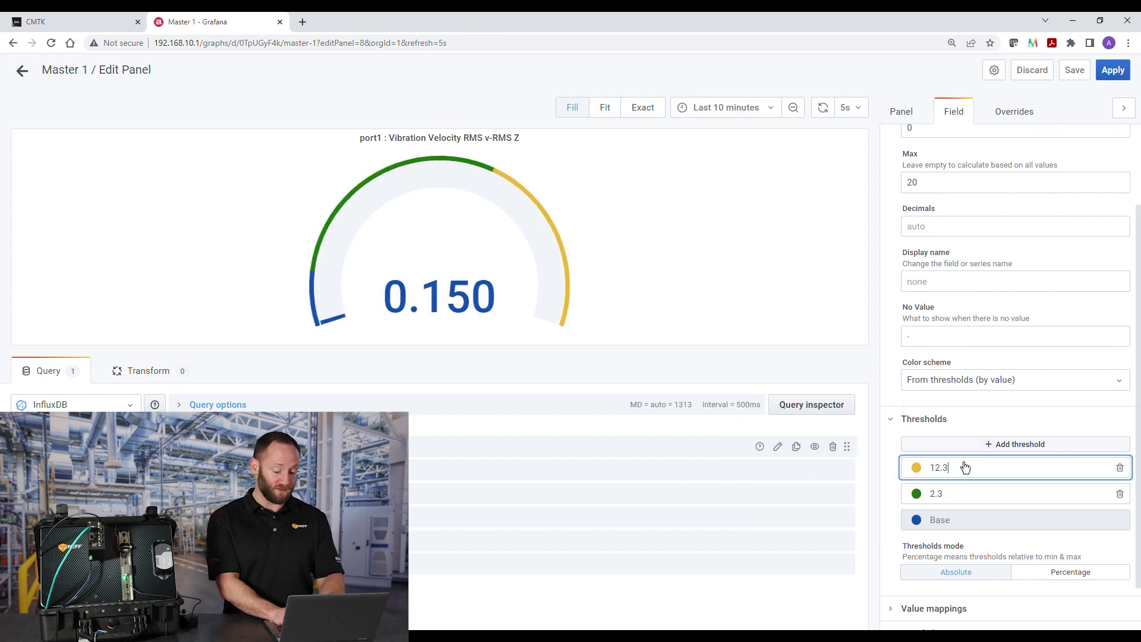
key(BackSpace)
key(BackSpace)
key(BackSpace)
key(BackSpace)
text(4.5)
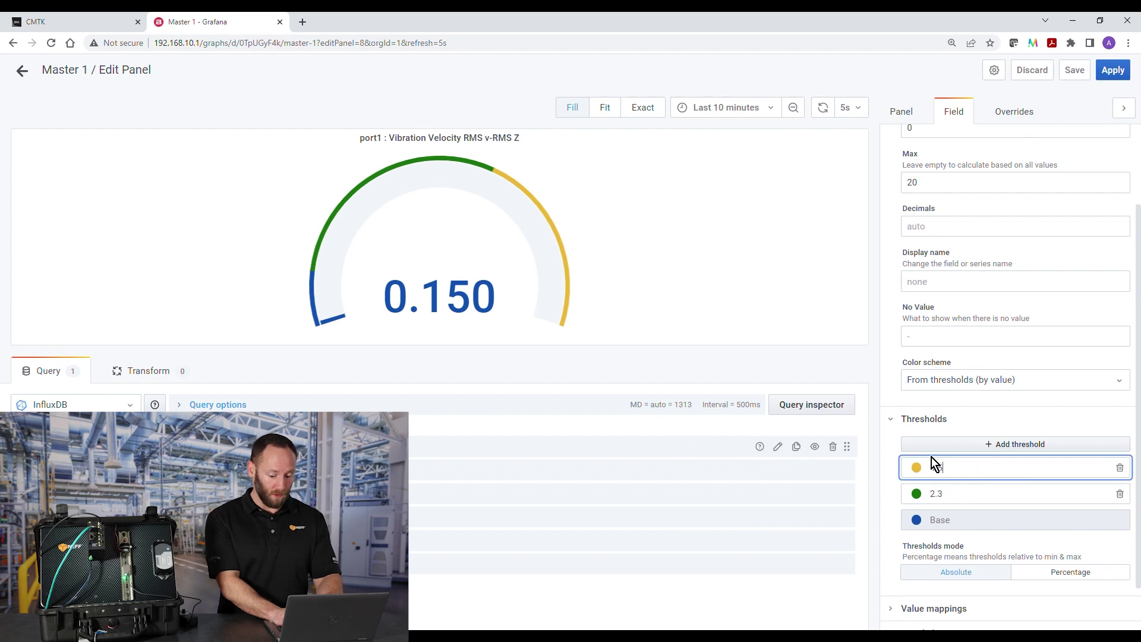
click(916, 467)
click(809, 465)
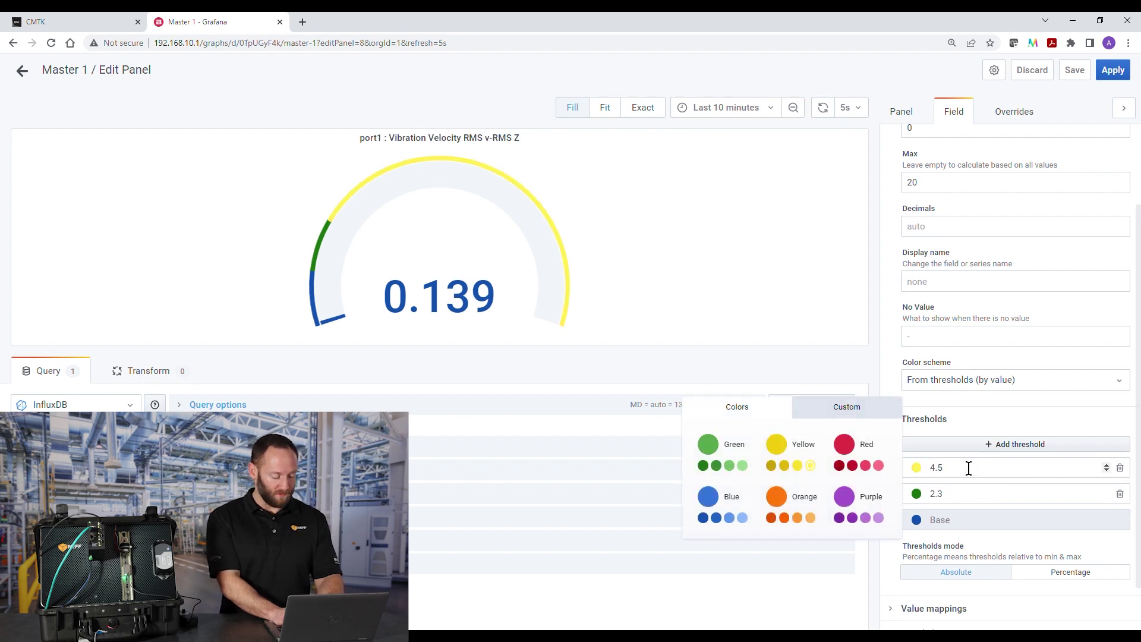
Add a dark red 7.1 threshold to the v-RMS Z gauge and apply the changes.
click(1014, 451)
key(BackSpace)
key(BackSpace)
key(BackSpace)
key(BackSpace)
text(7.1)
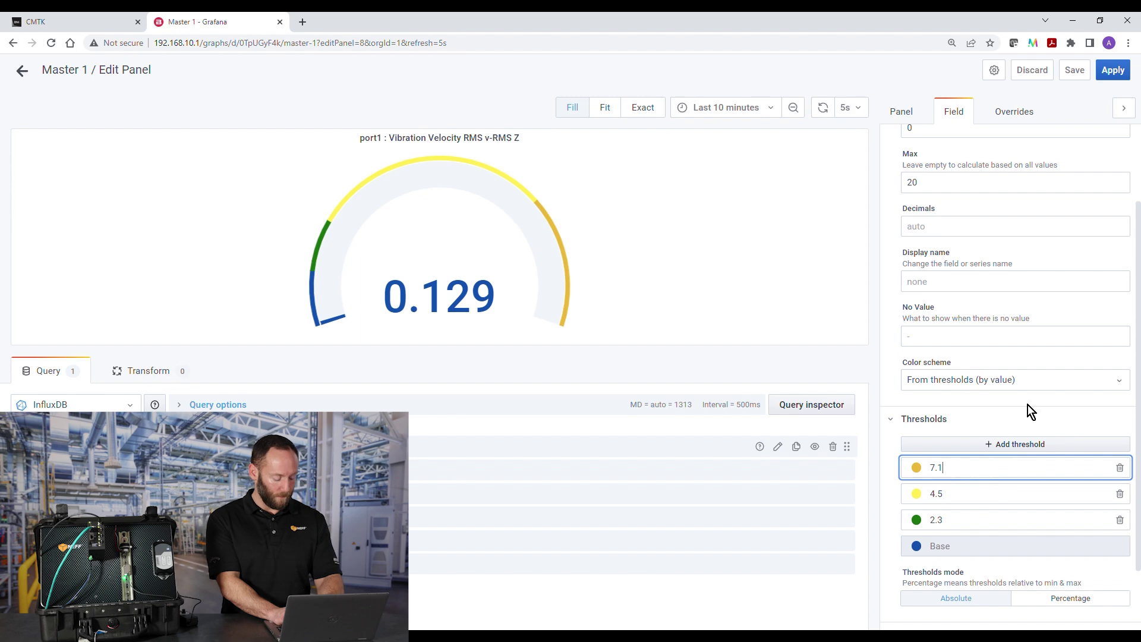
click(1112, 70)
key(e)
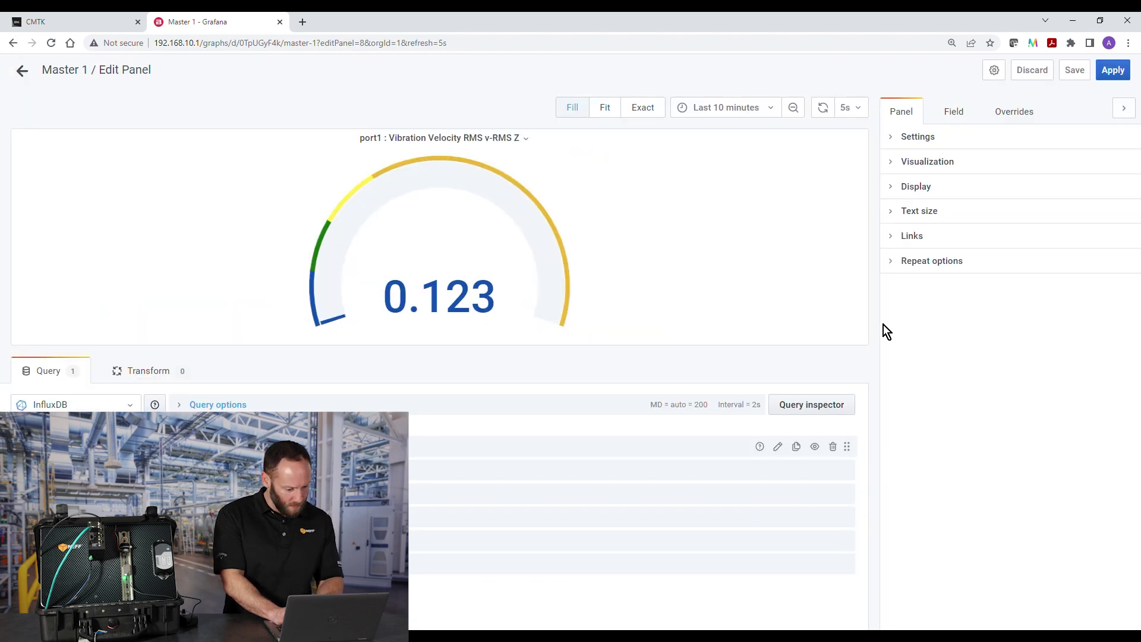
click(954, 111)
click(916, 572)
click(963, 482)
click(1108, 71)
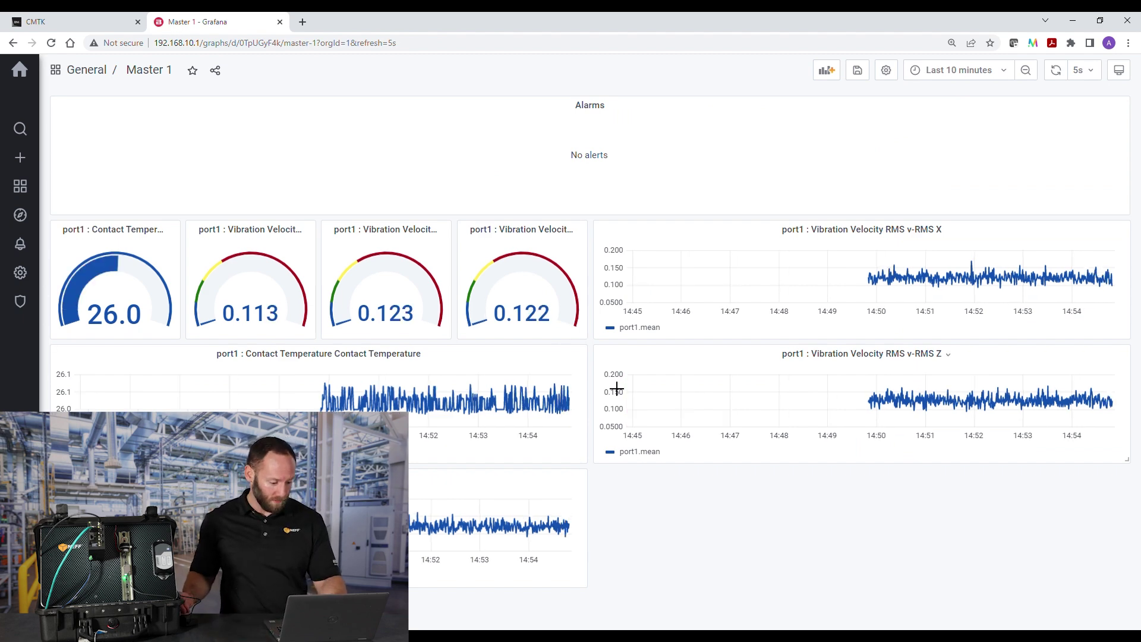
Change the Master 1 dashboard's auto-refresh interval from 5s to 1s.
click(1088, 70)
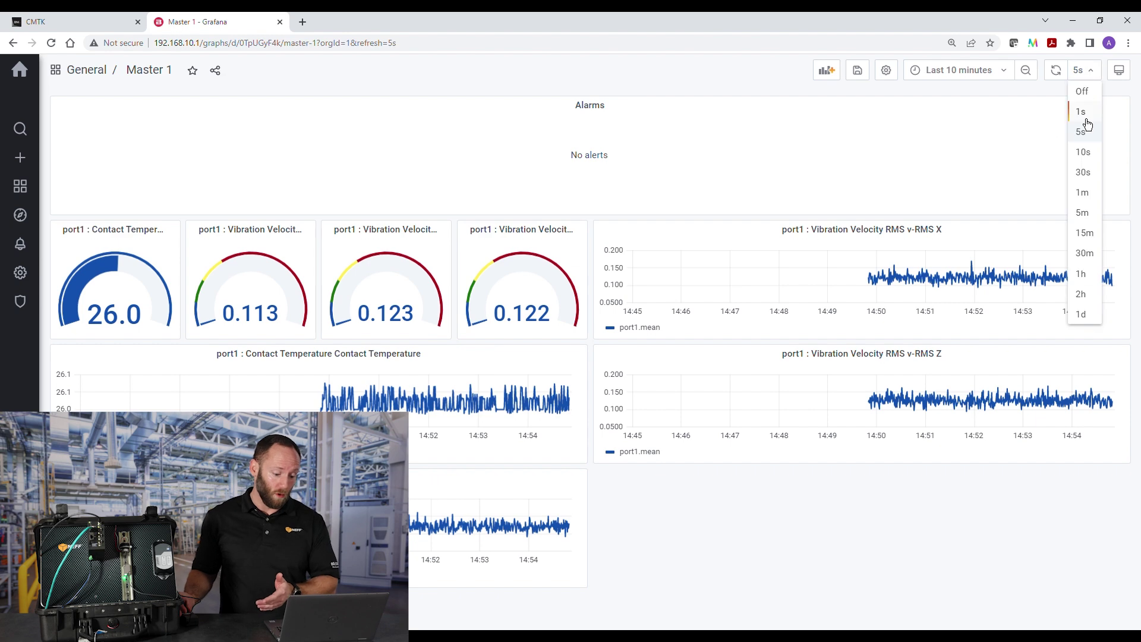
click(1088, 117)
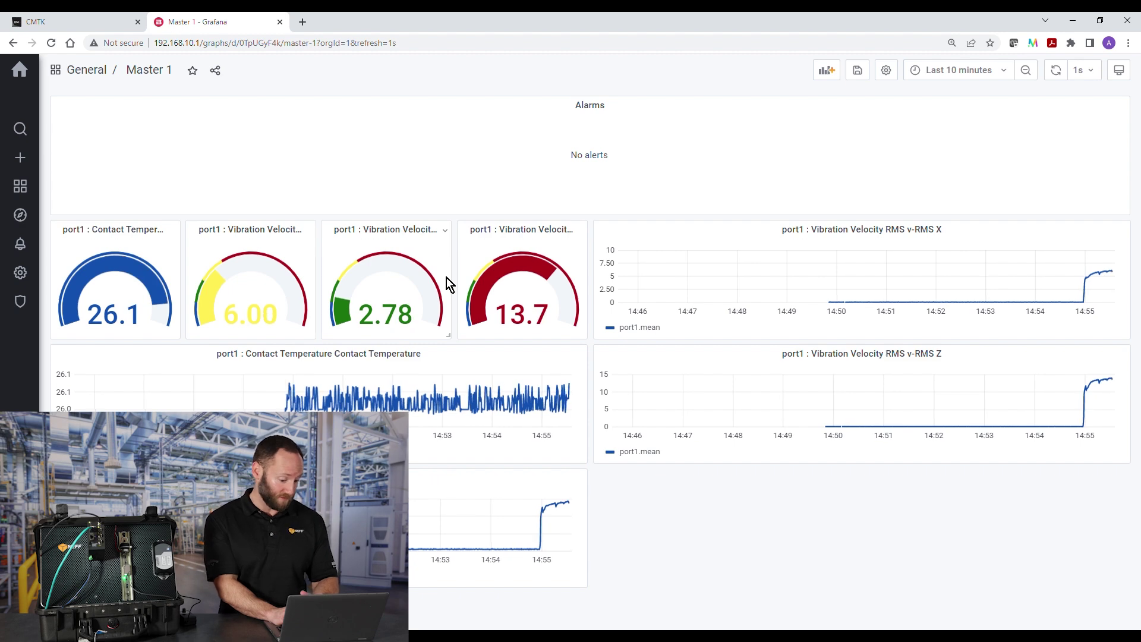
Save the Master 1 dashboard and make the v-RMS X graph's series line dark green.
click(863, 76)
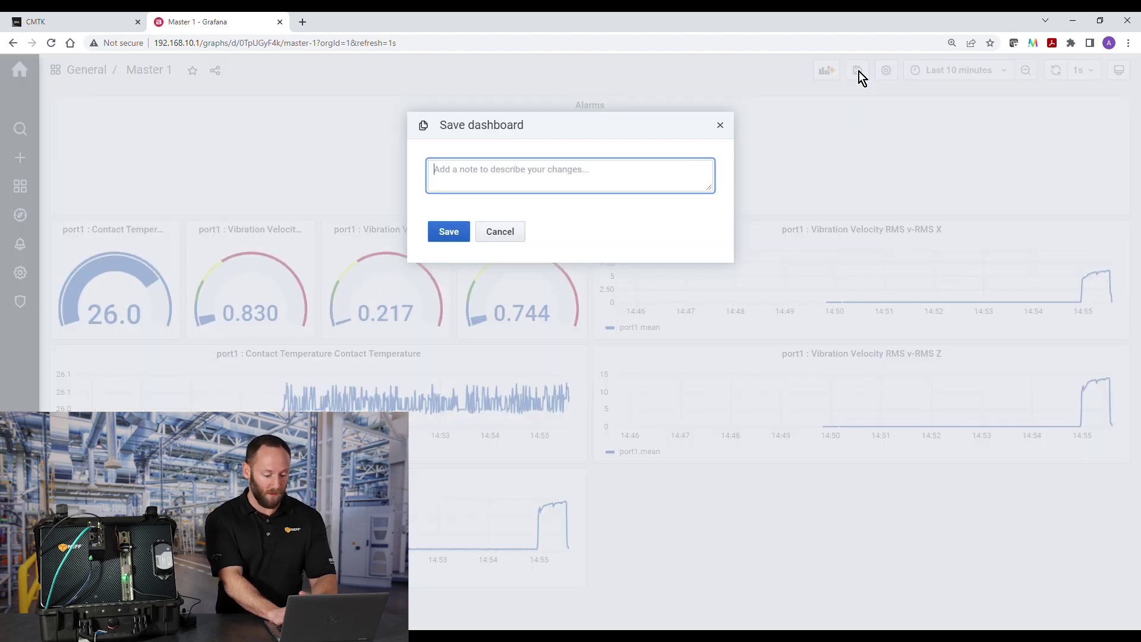
click(453, 230)
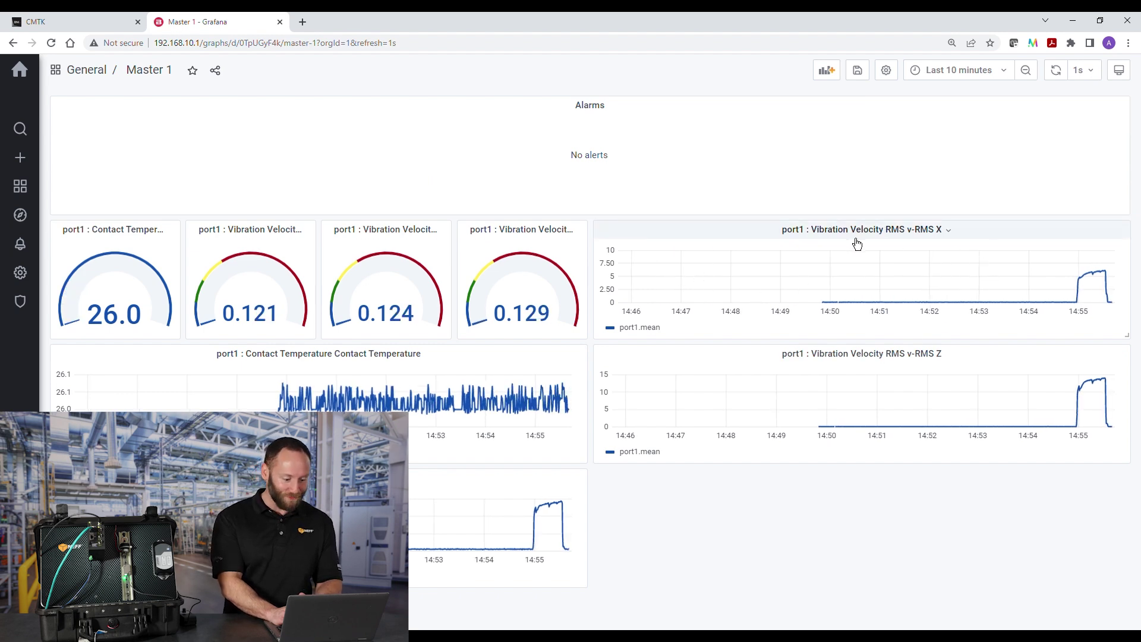
click(955, 239)
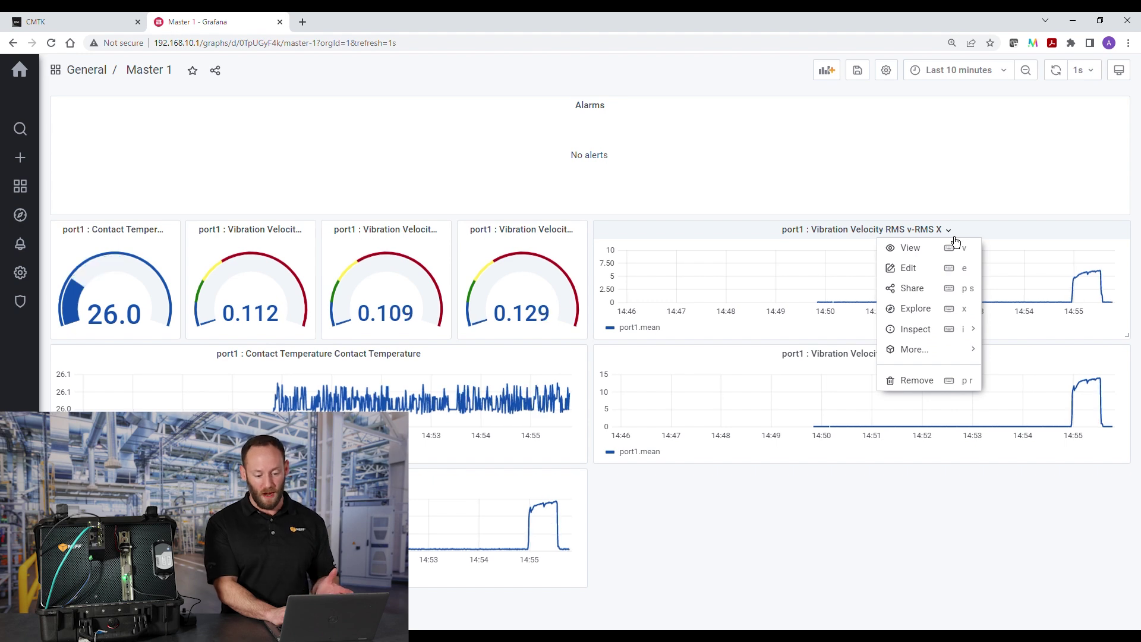
click(909, 268)
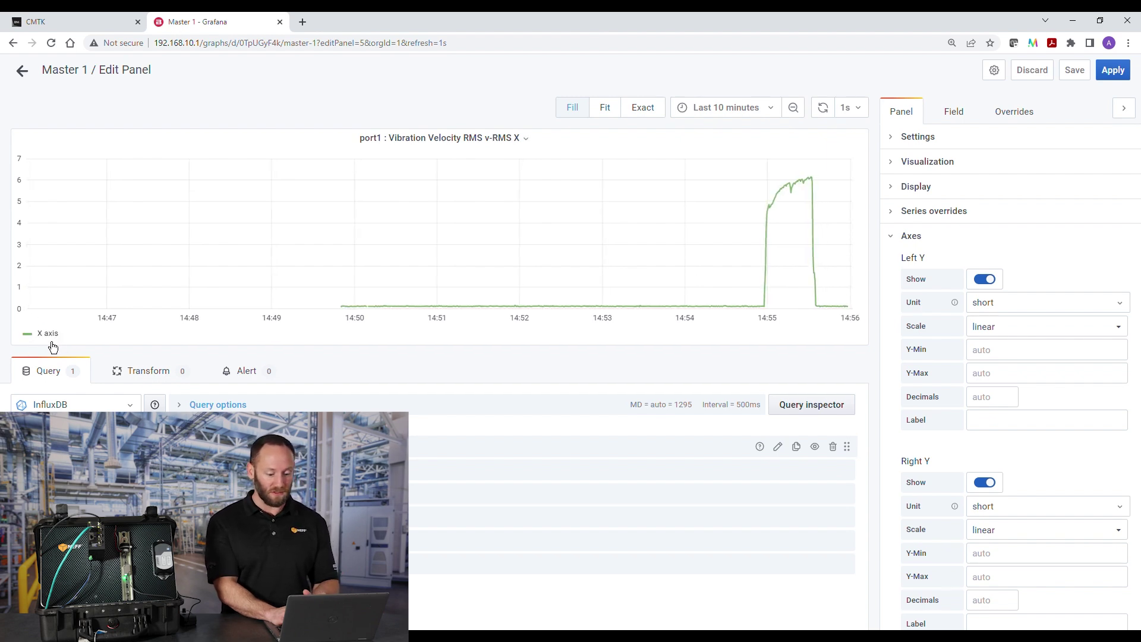
click(30, 336)
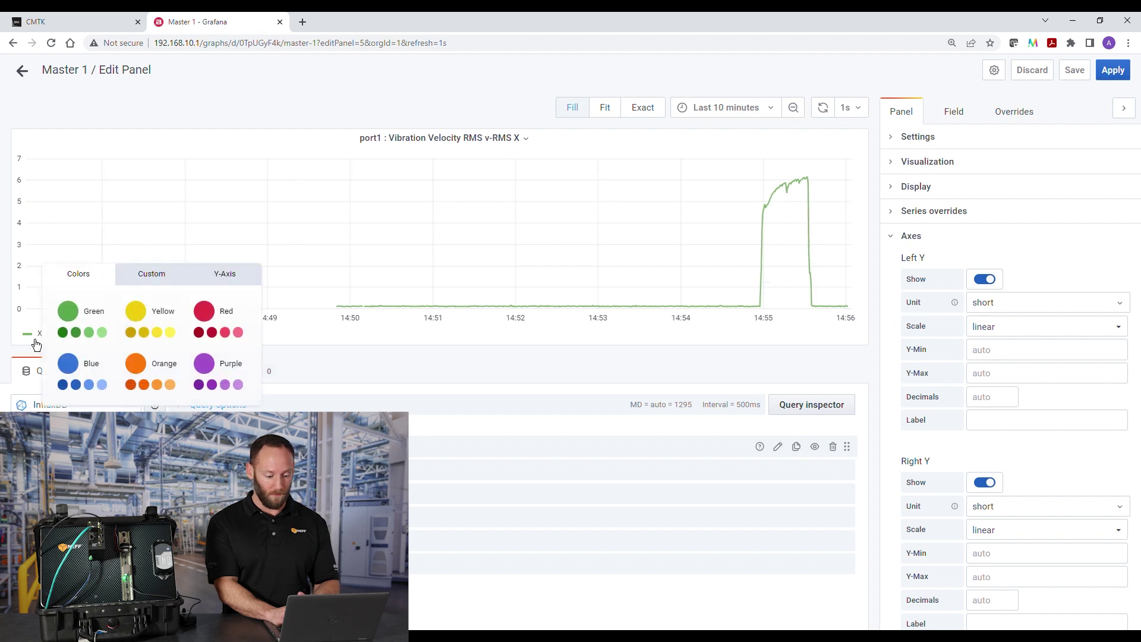
click(63, 333)
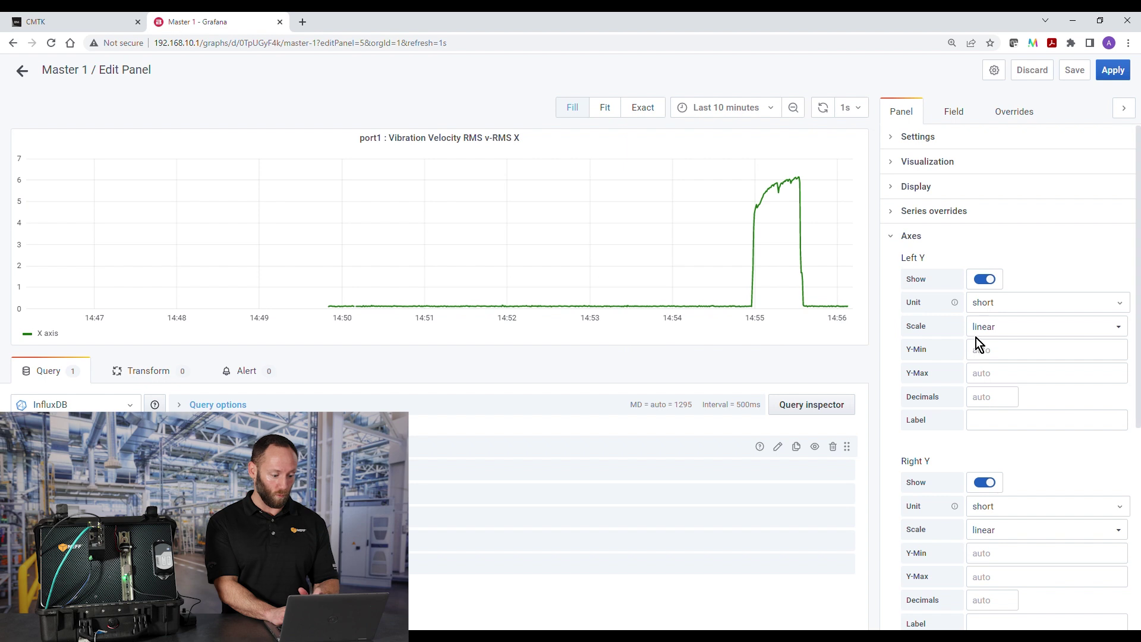
Fix the graph's left Y axis with Y-Min 0 and Y-Max 20.
click(1002, 351)
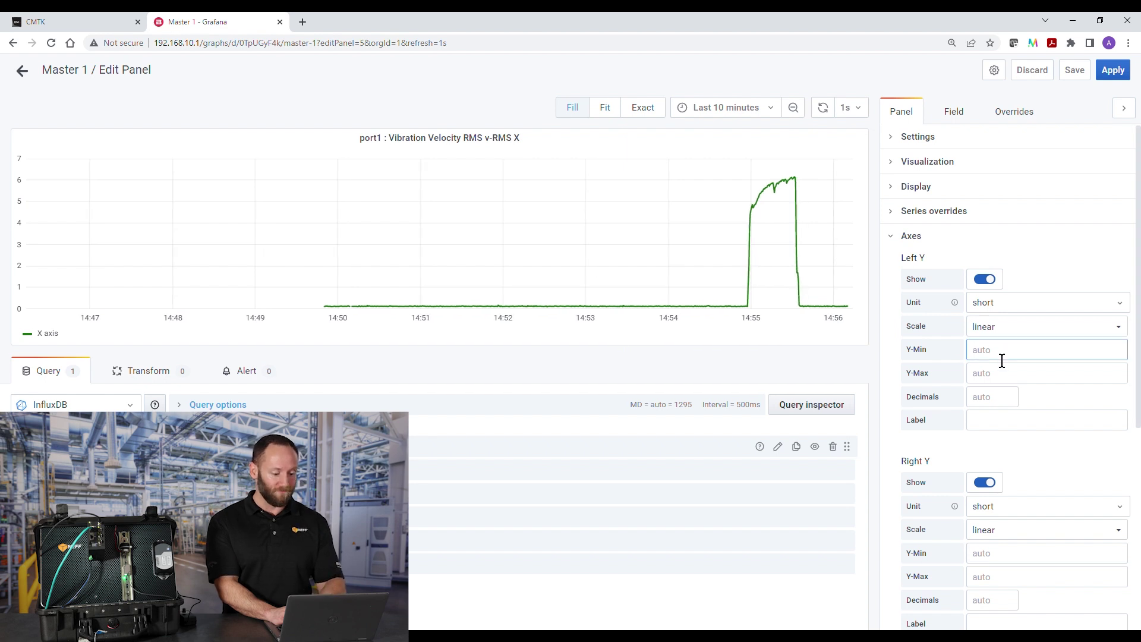
text(0)
click(1002, 379)
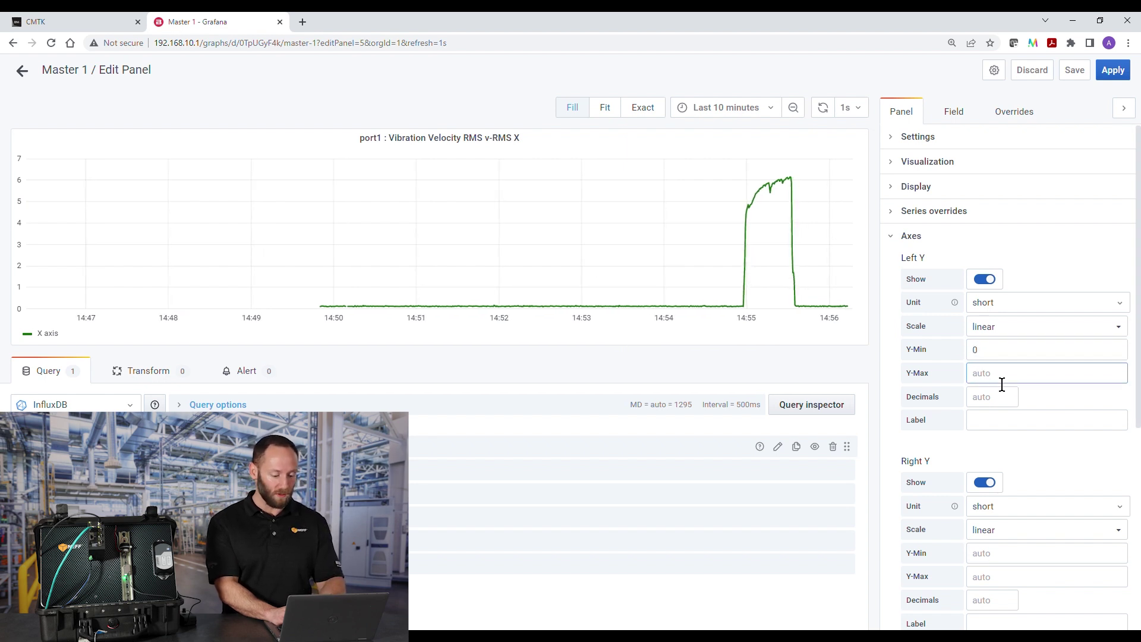
text(20)
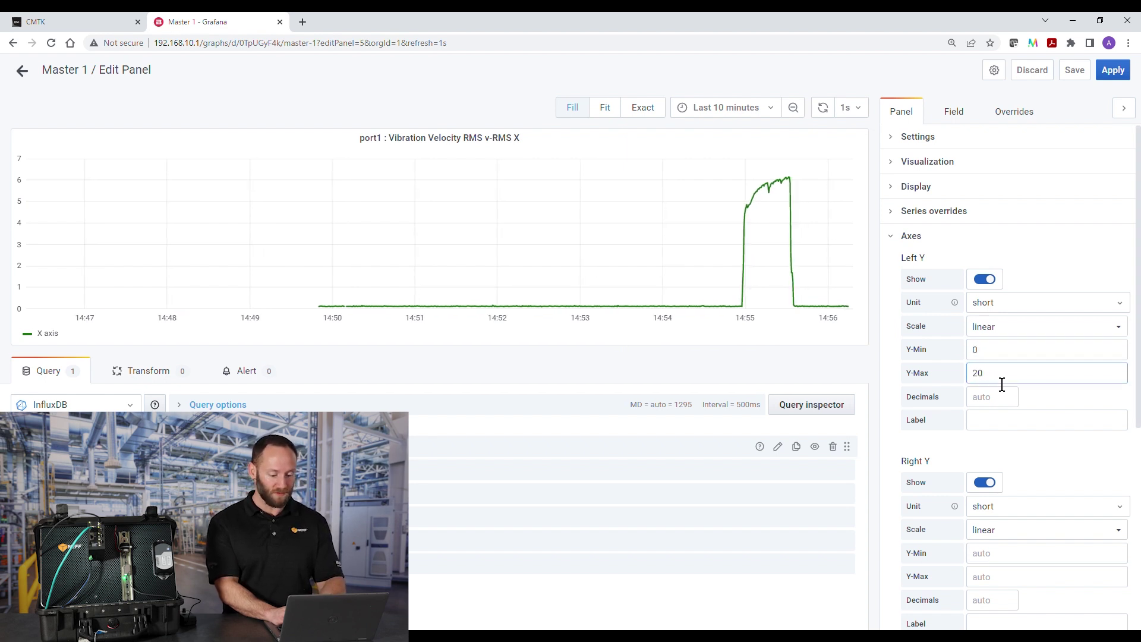
click(898, 238)
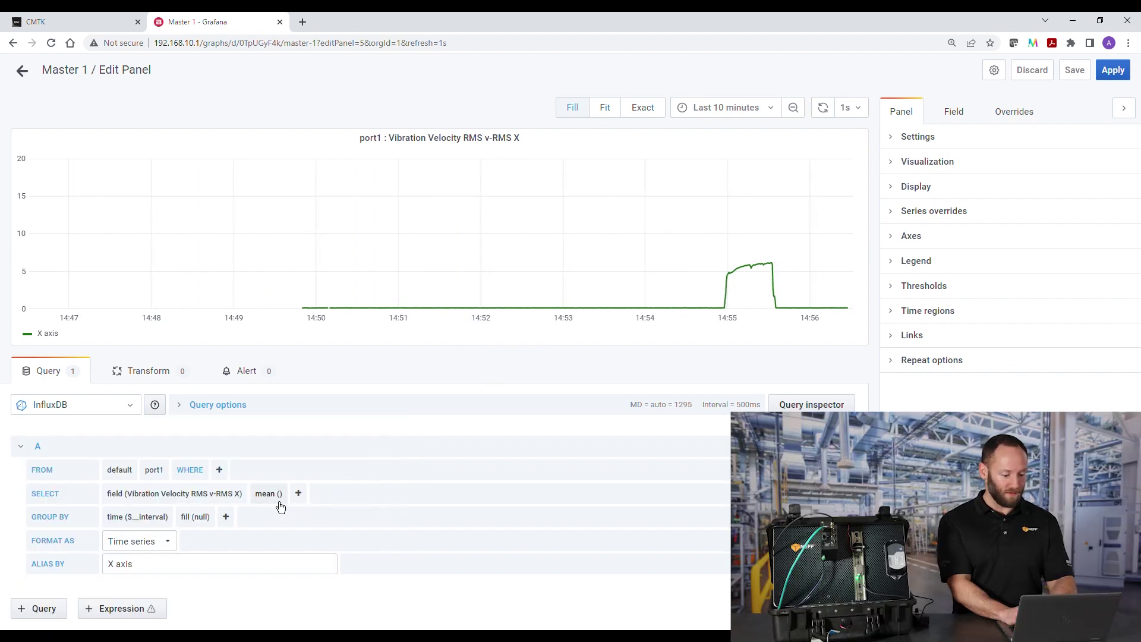
Replace mean() with the last() selector in the v-RMS X graph's SELECT row.
click(281, 506)
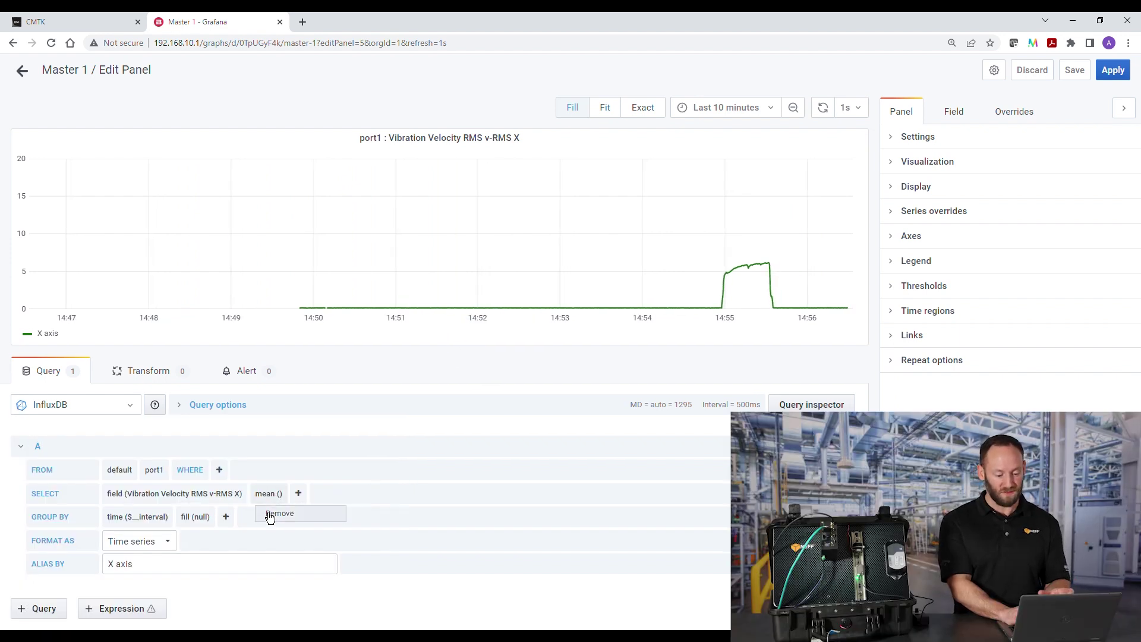
click(269, 515)
click(258, 494)
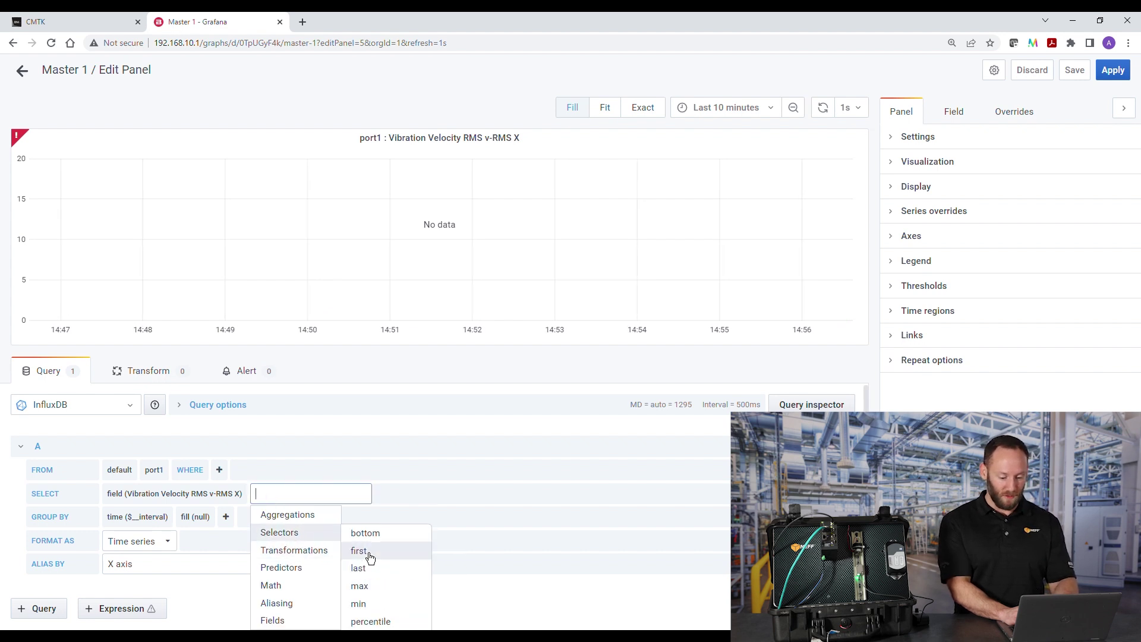
click(364, 571)
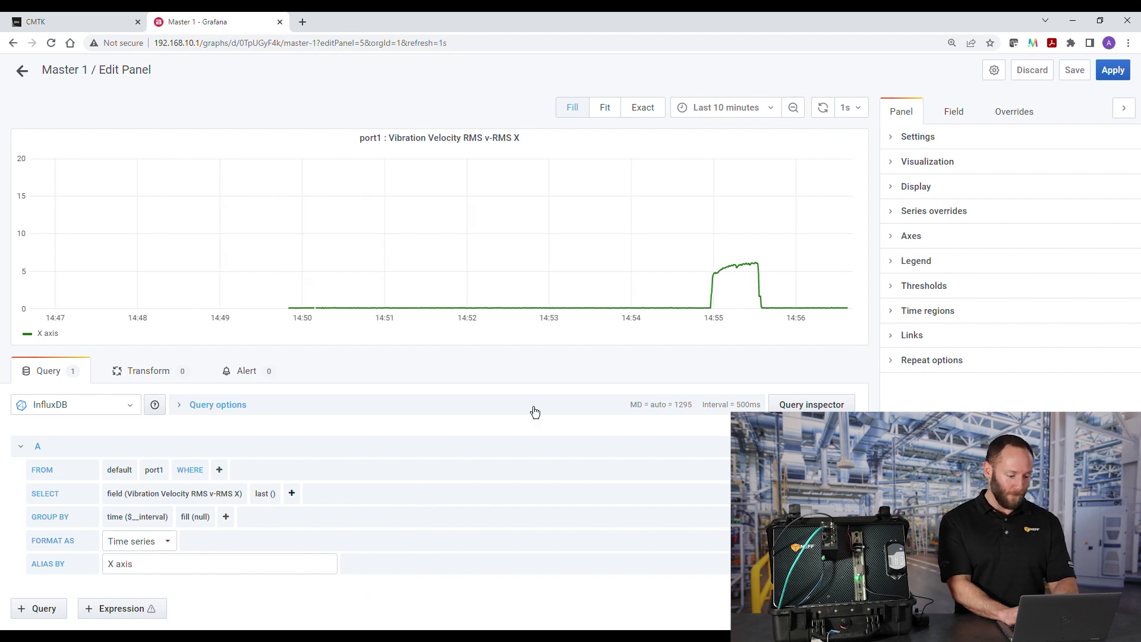
Create an alert rule on the v-RMS X graph evaluated every 1s for 5s.
click(253, 381)
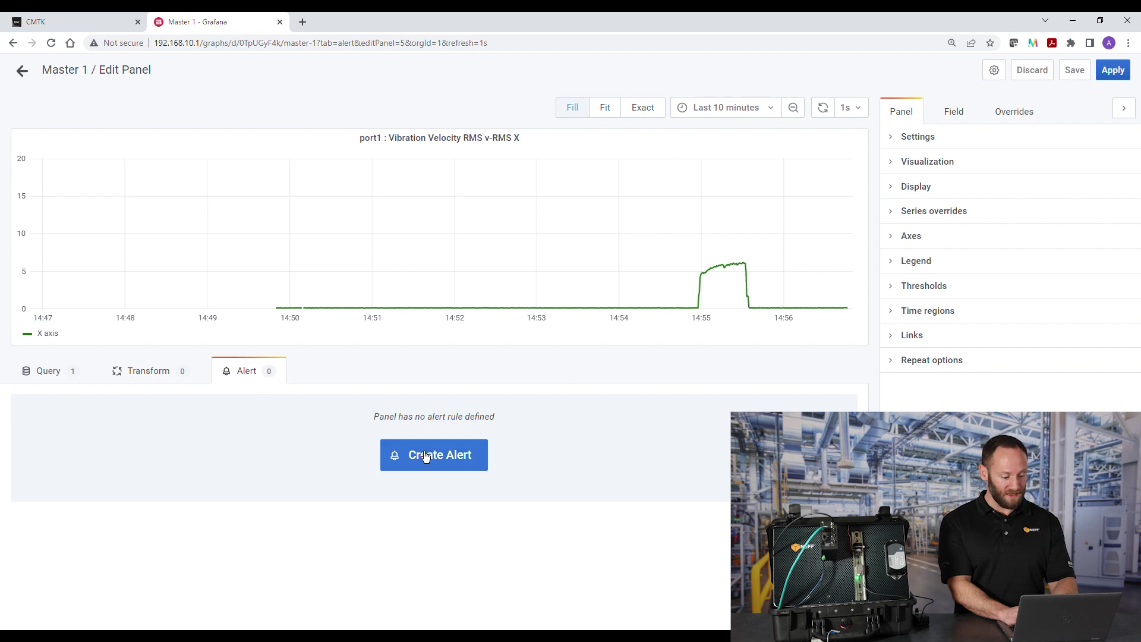
click(440, 469)
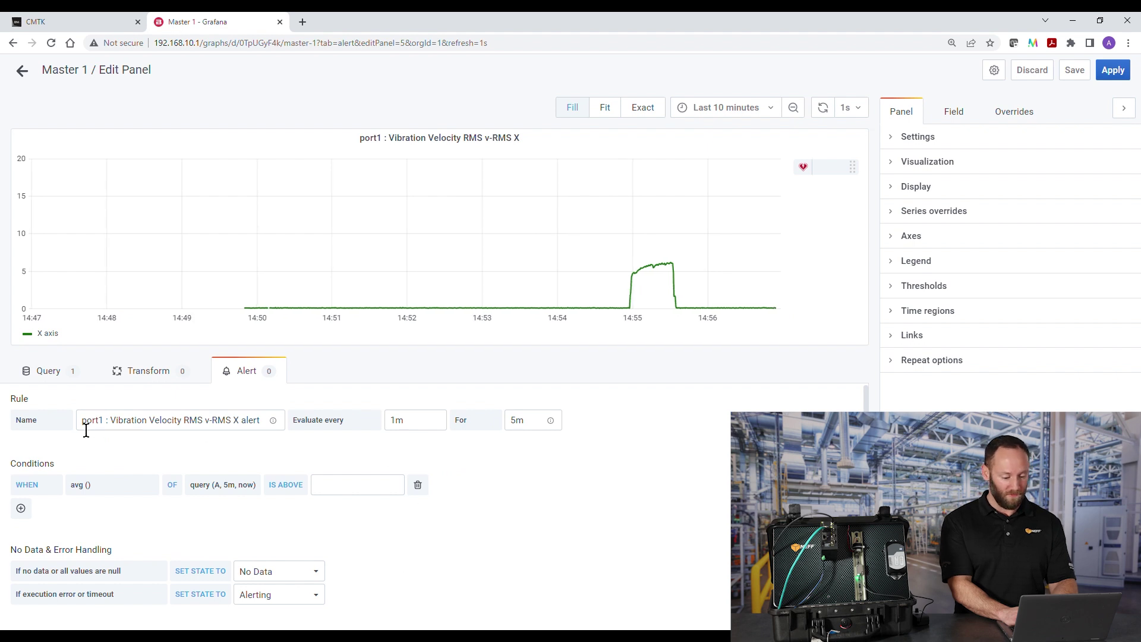
drag(86, 430, 205, 516)
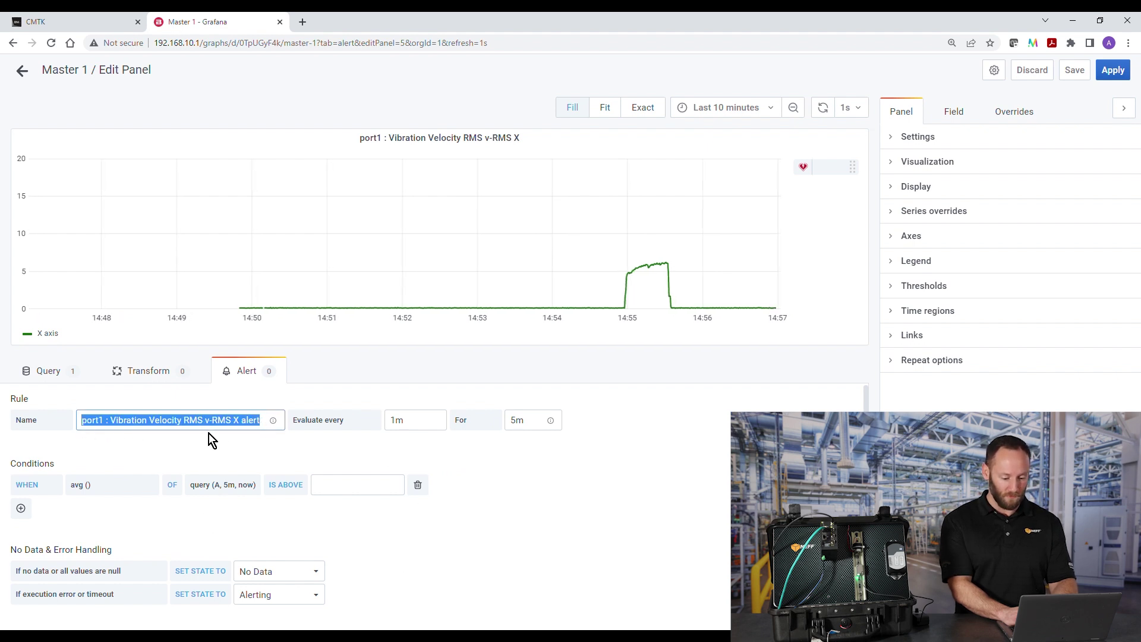
click(412, 425)
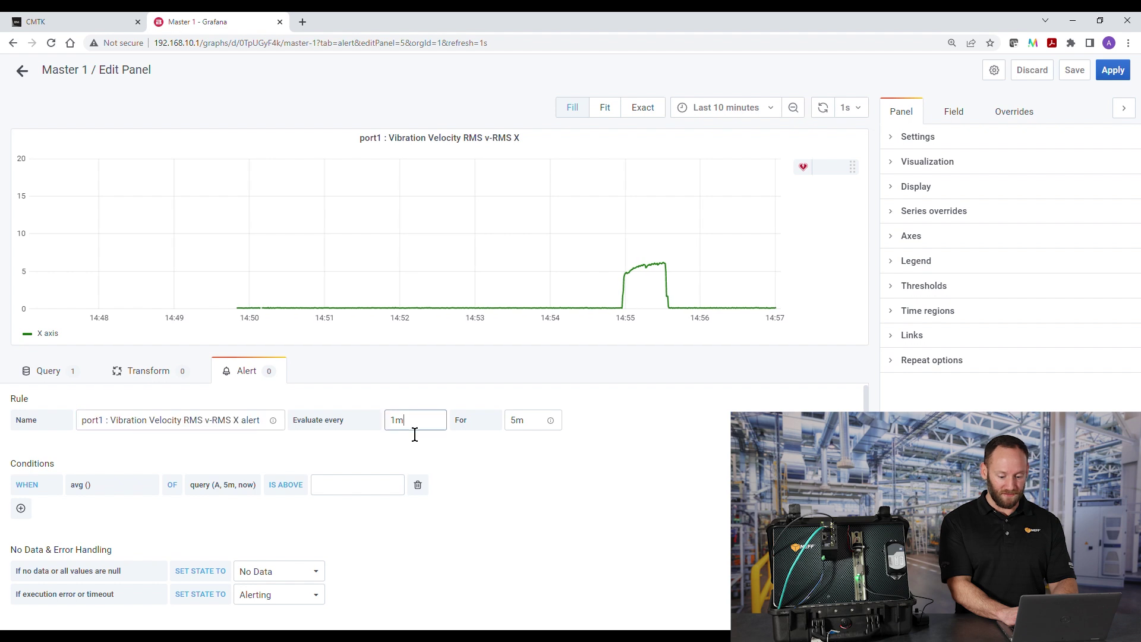
key(BackSpace)
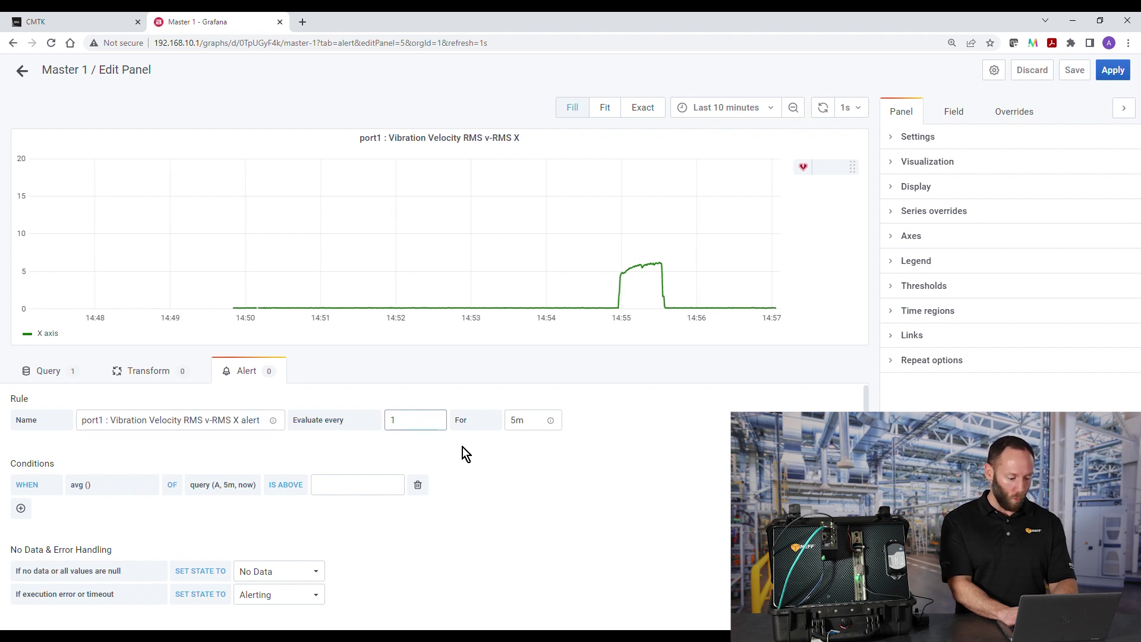
text(s)
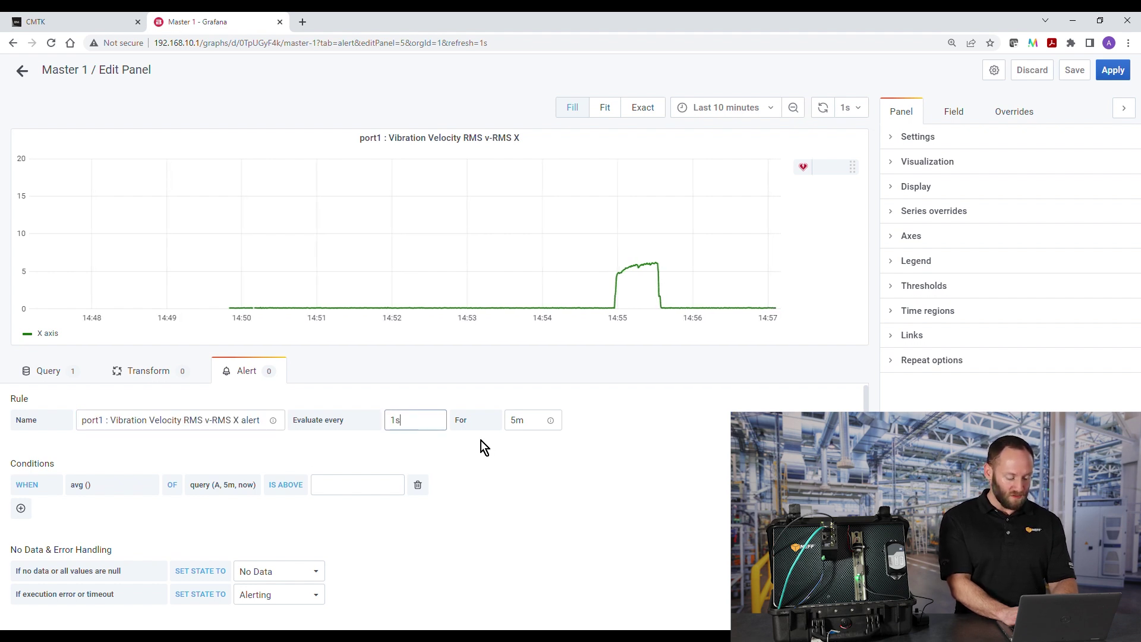
click(538, 430)
key(BackSpace)
text(s)
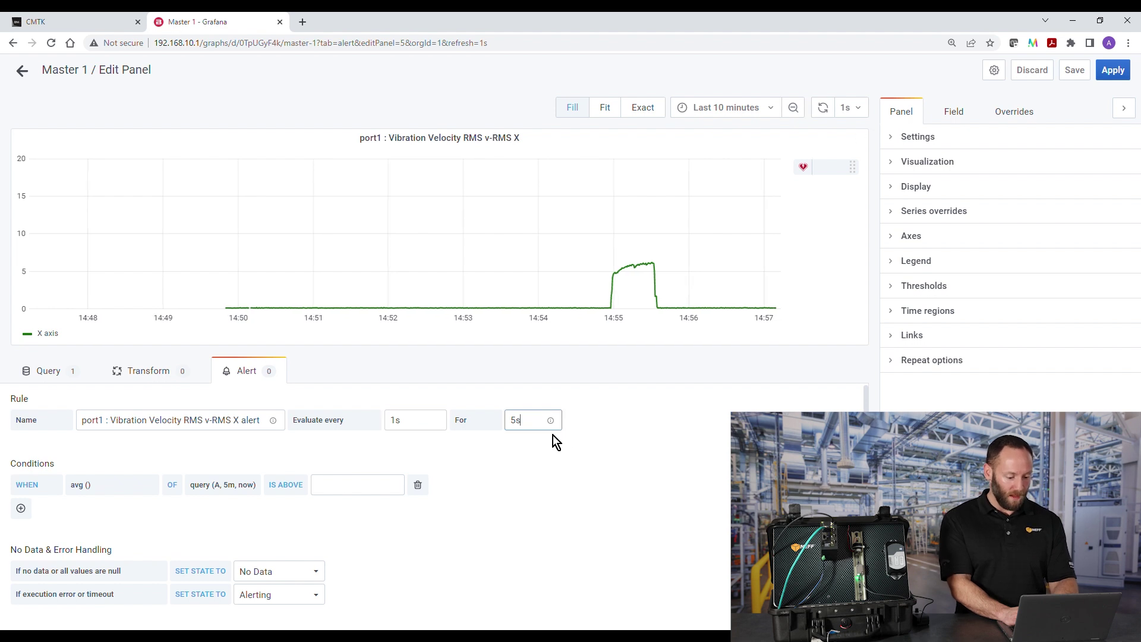
Make the alert condition last() IS ABOVE 7.1.
mouse_move(551, 422)
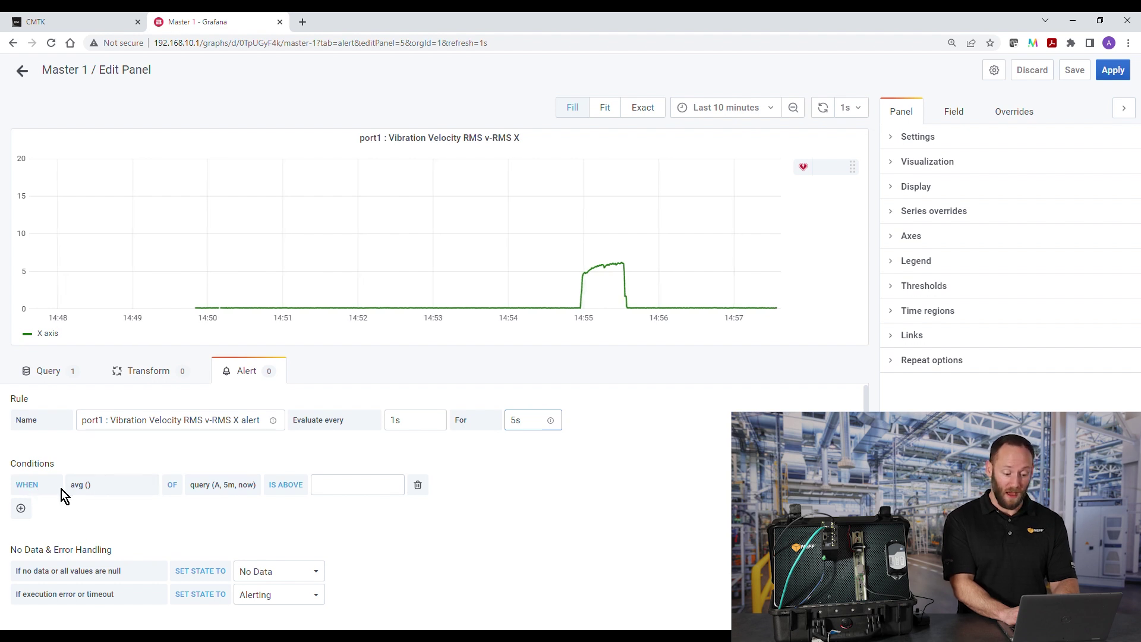
click(80, 485)
click(100, 575)
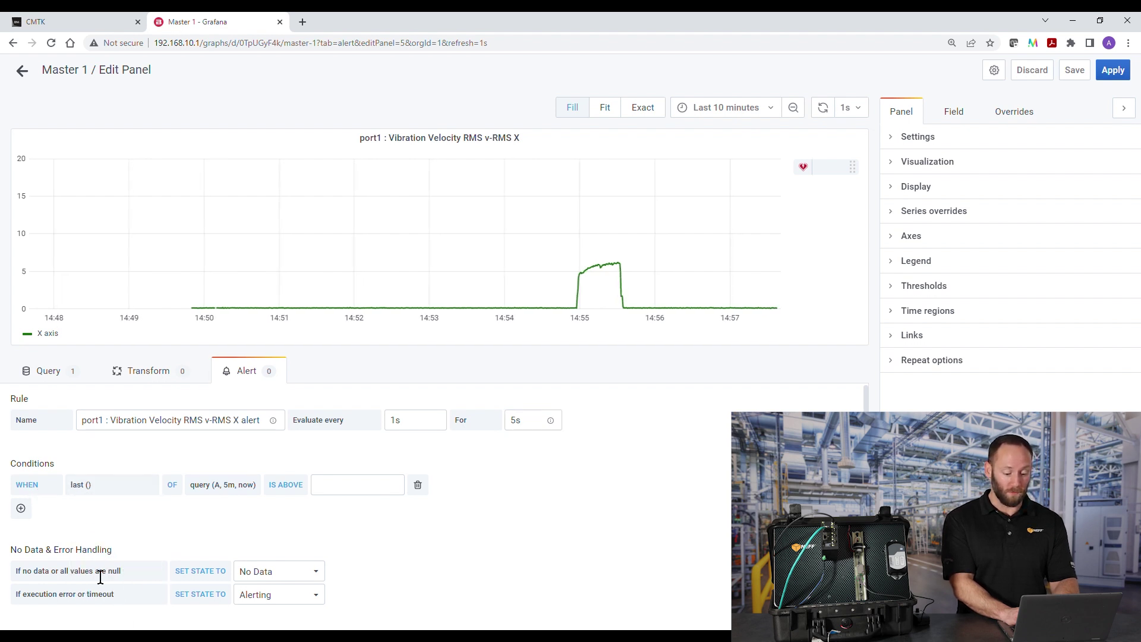
click(326, 488)
text(7.1)
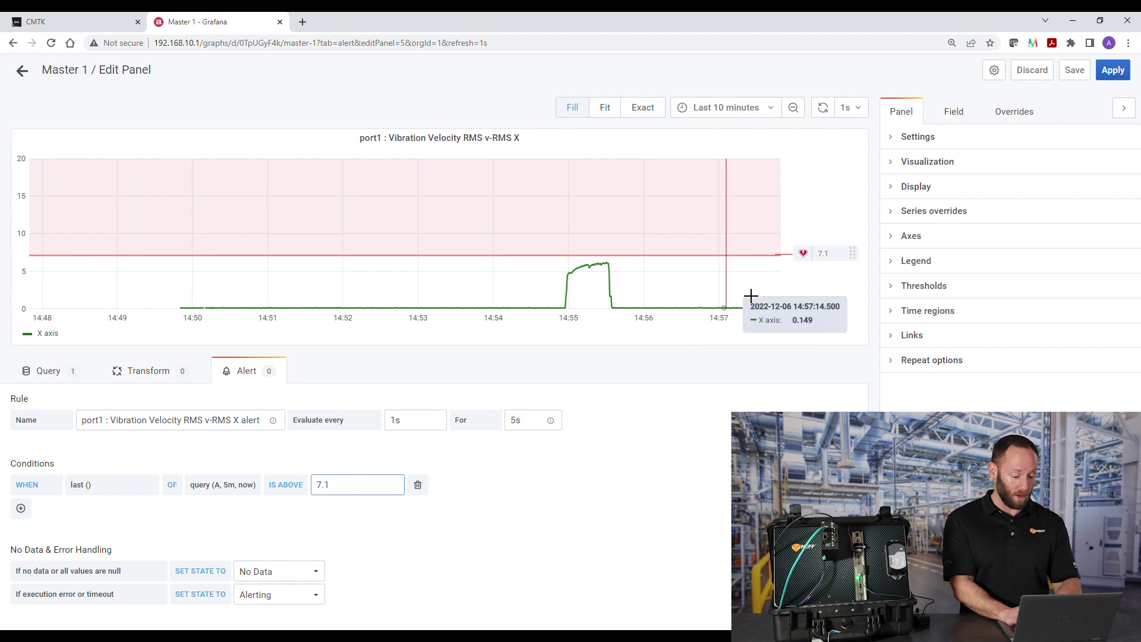
scroll(557, 427, down, 3)
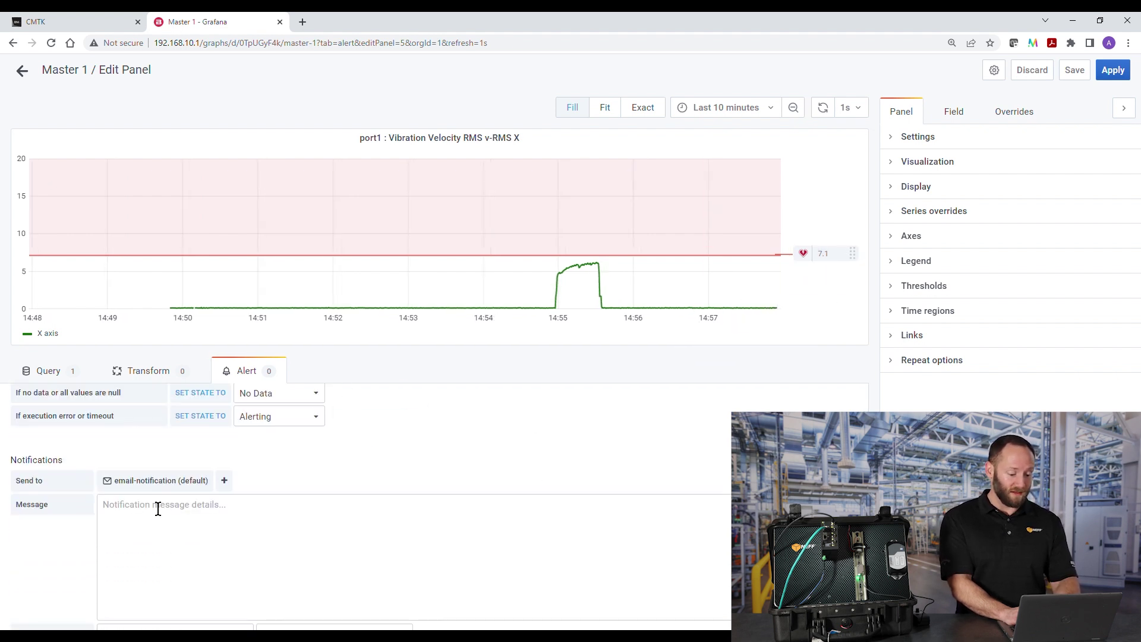
scroll(216, 490, down, 1)
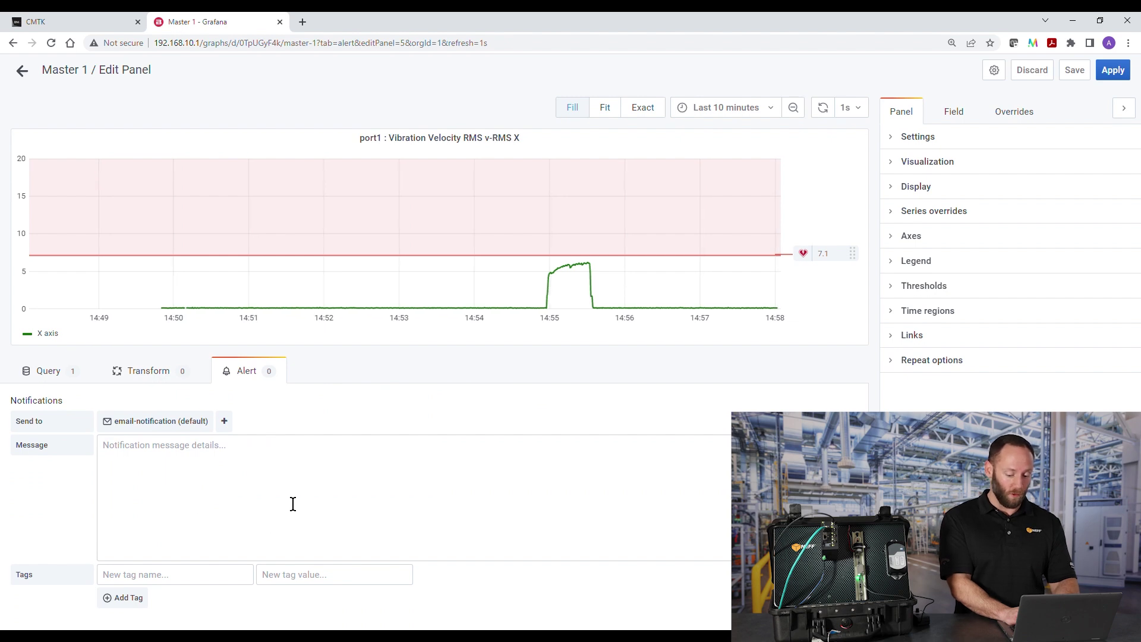
Check the machine's E-Mail settings in CMTK, then return to the Grafana alert editor.
click(66, 21)
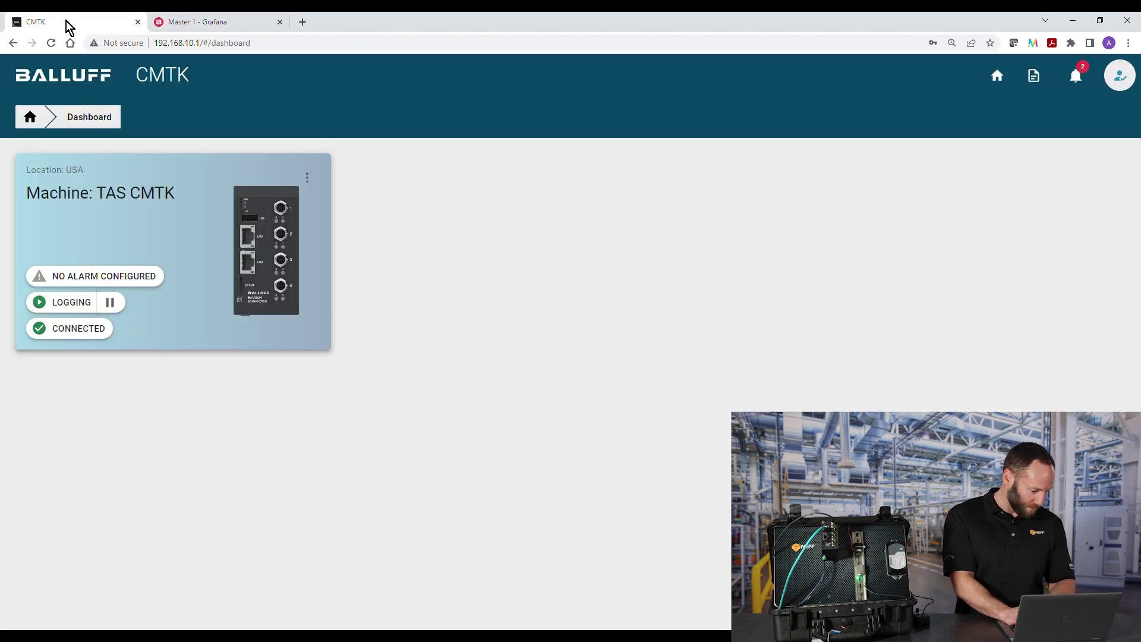
click(313, 188)
click(244, 264)
click(60, 245)
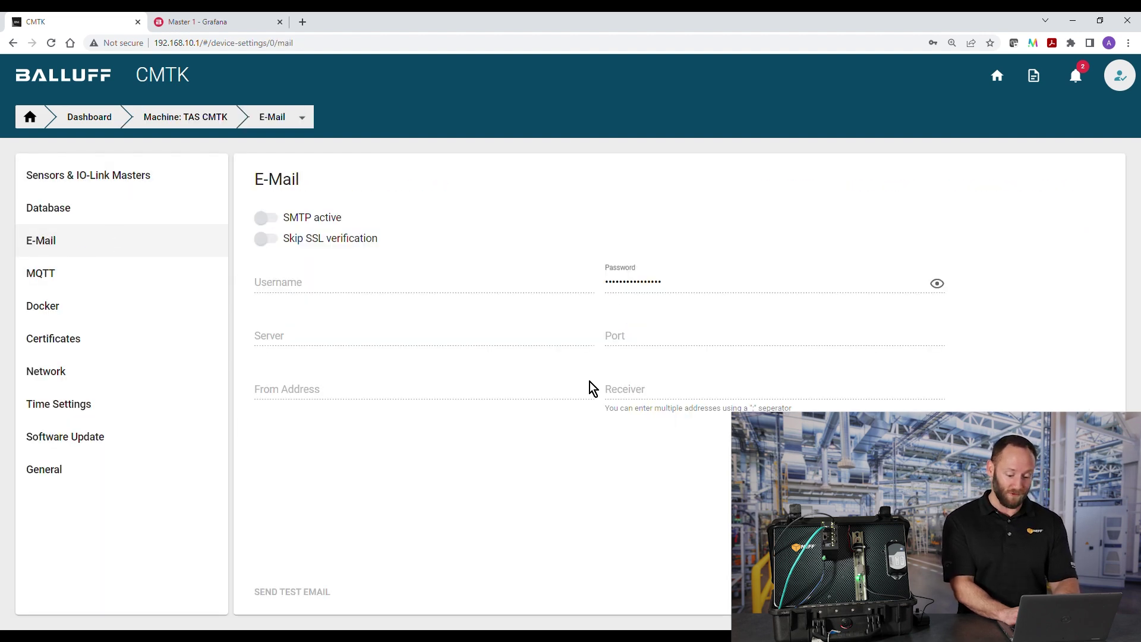
click(229, 24)
scroll(606, 431, up, 1)
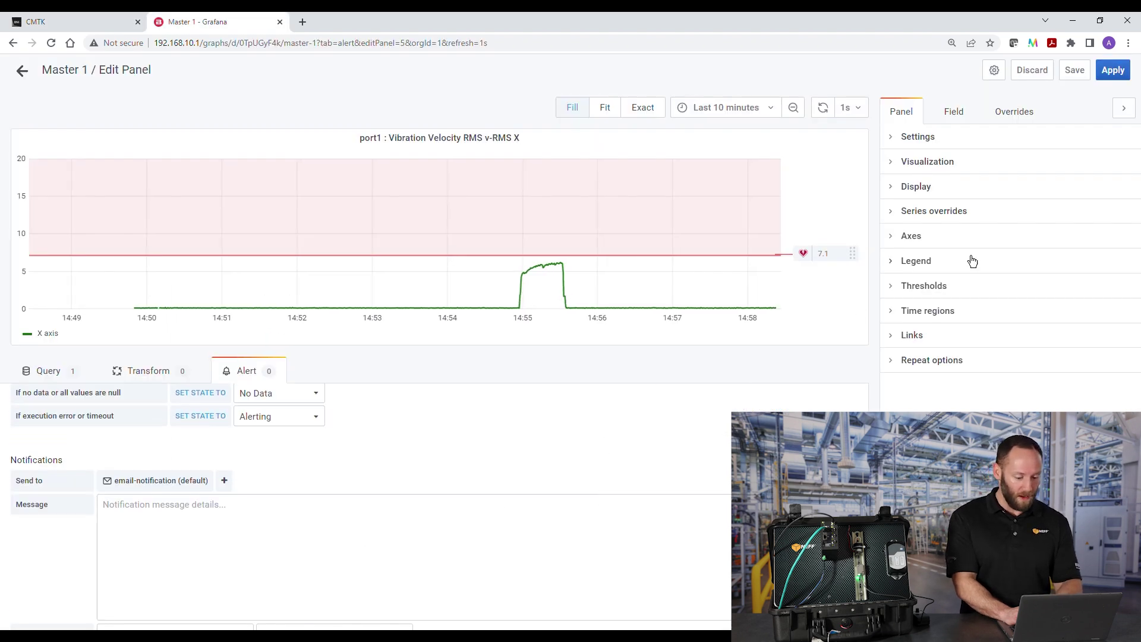
Apply the v-RMS X alert to the panel and save the Master 1 dashboard.
click(1112, 71)
click(865, 75)
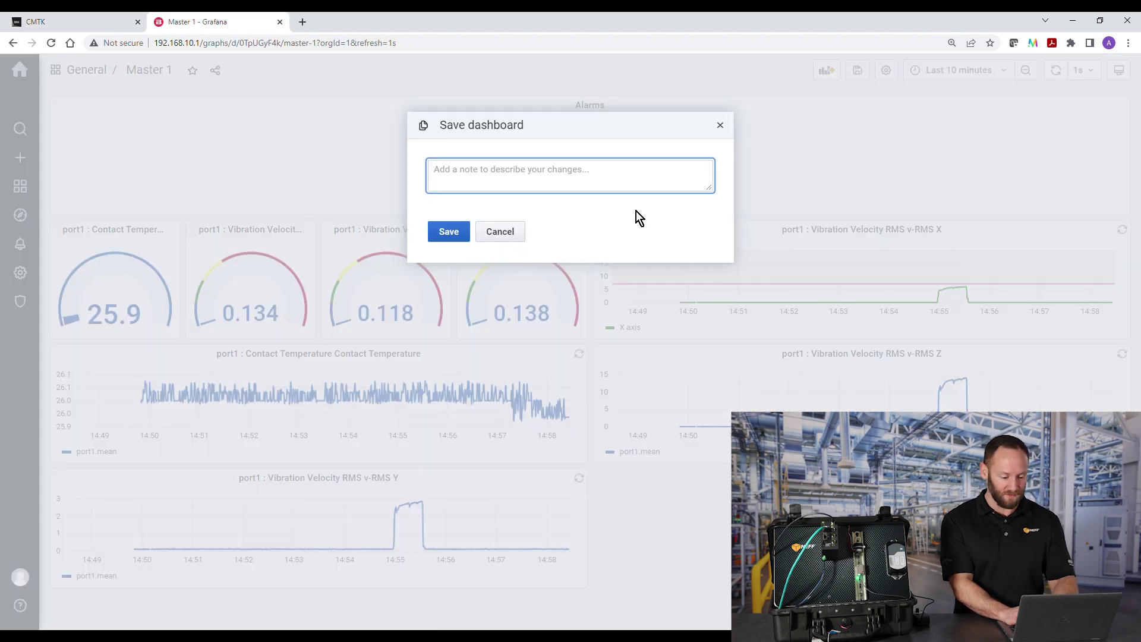
click(450, 231)
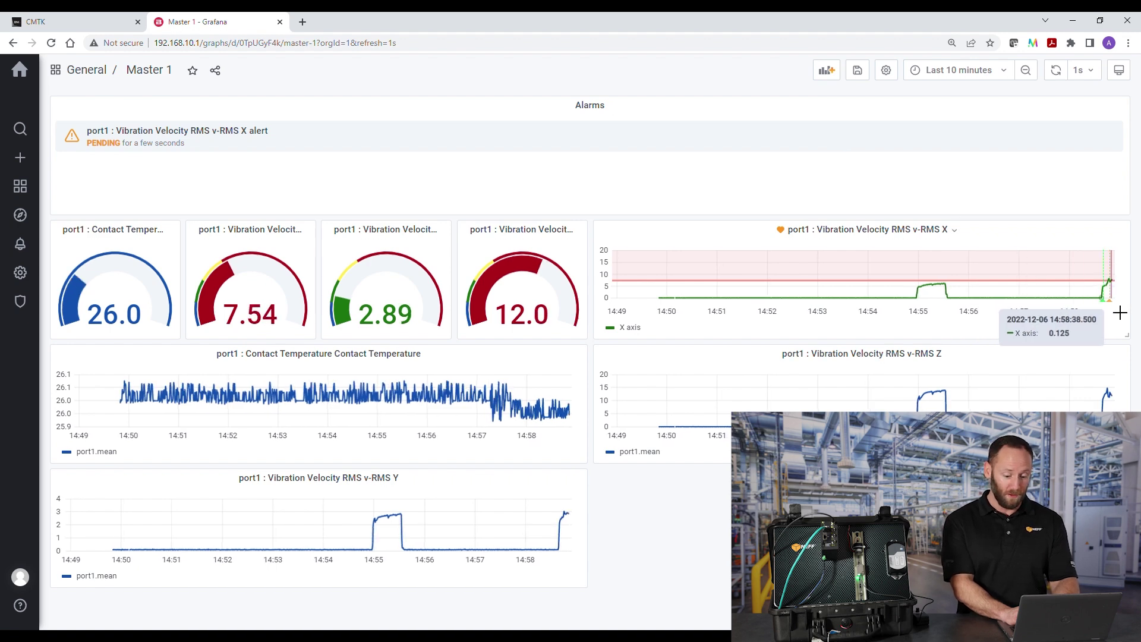
mouse_move(1100, 304)
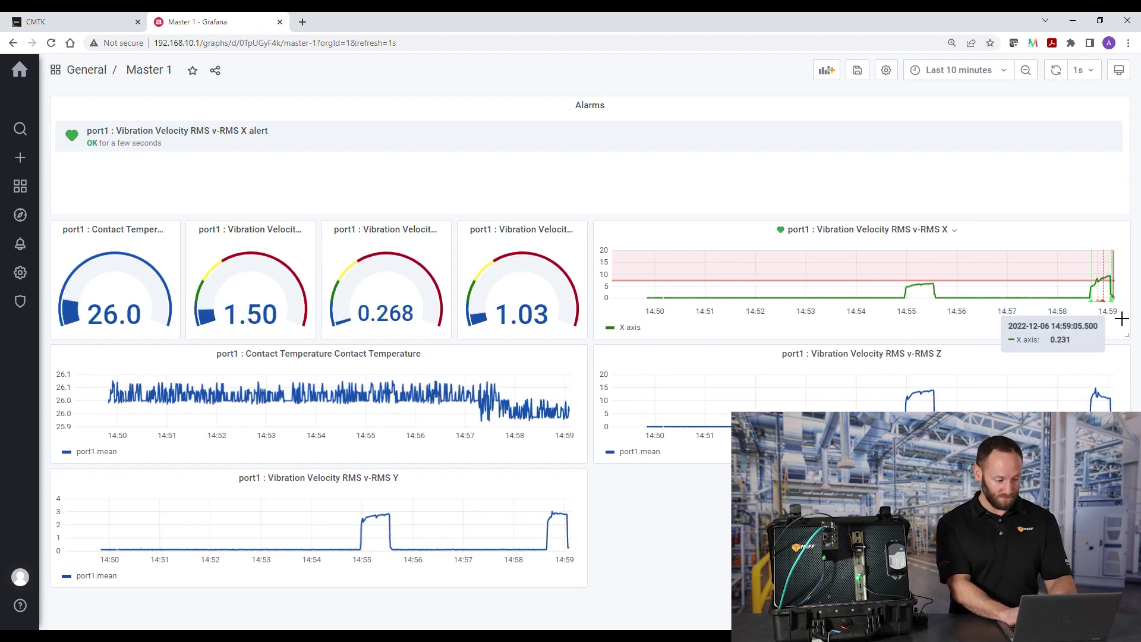
In the Balluff CMTK dashboard, dismiss all existing notifications.
click(102, 27)
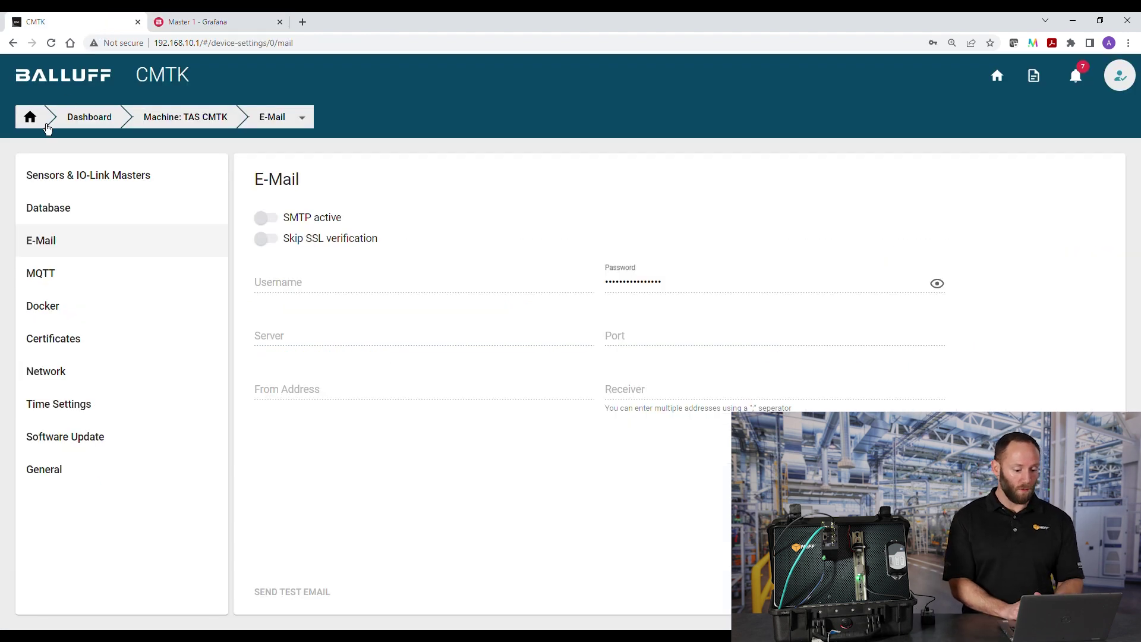
click(47, 125)
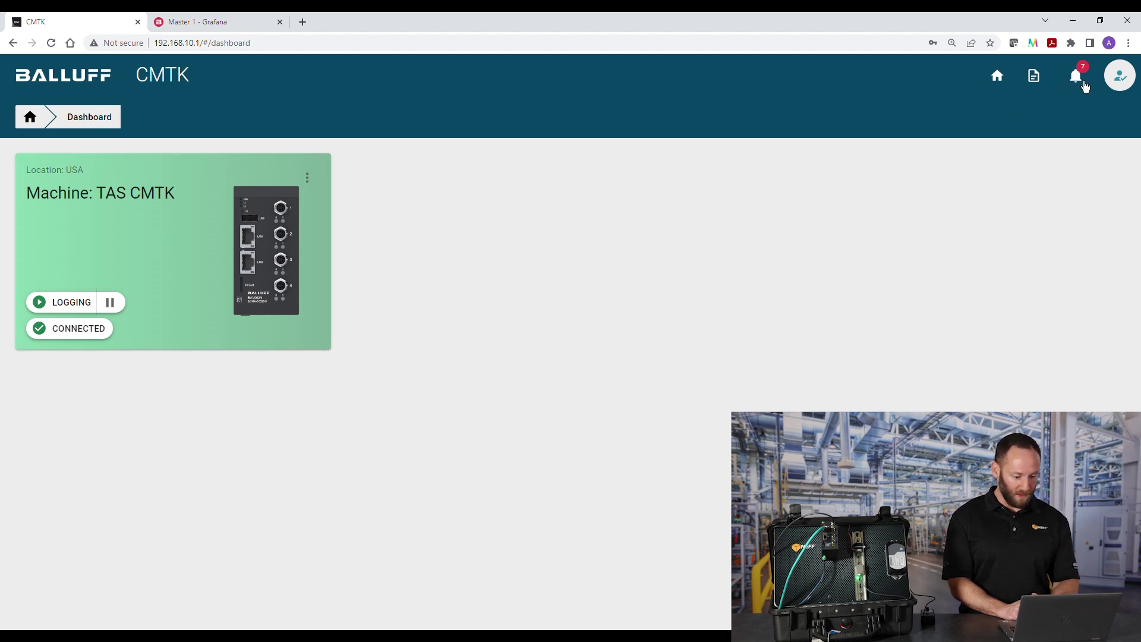
click(1081, 79)
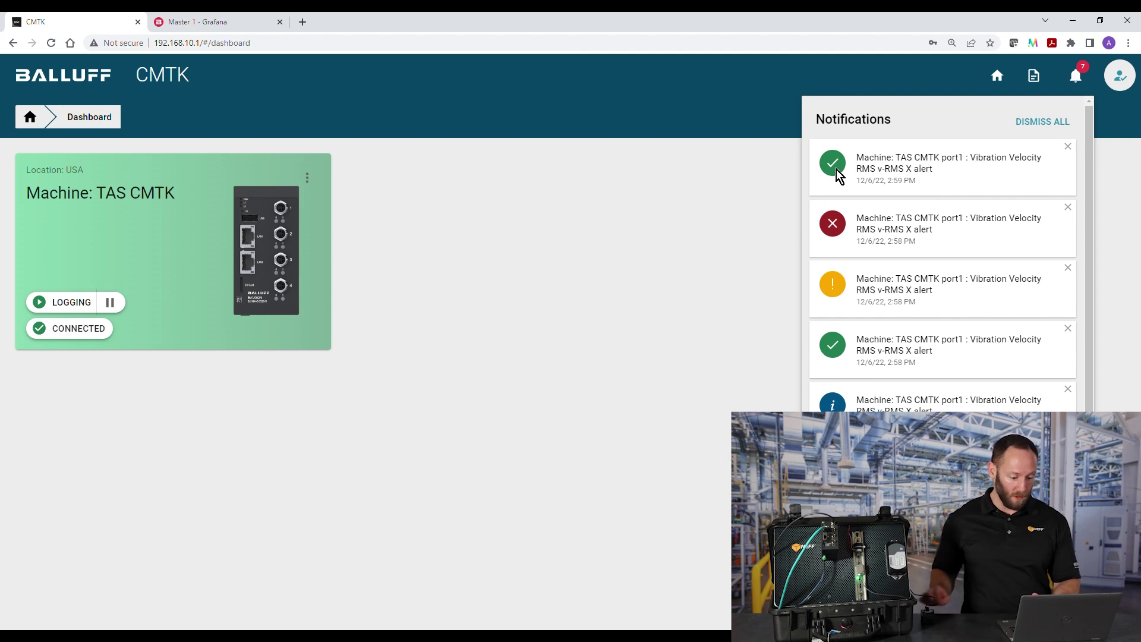
click(1054, 130)
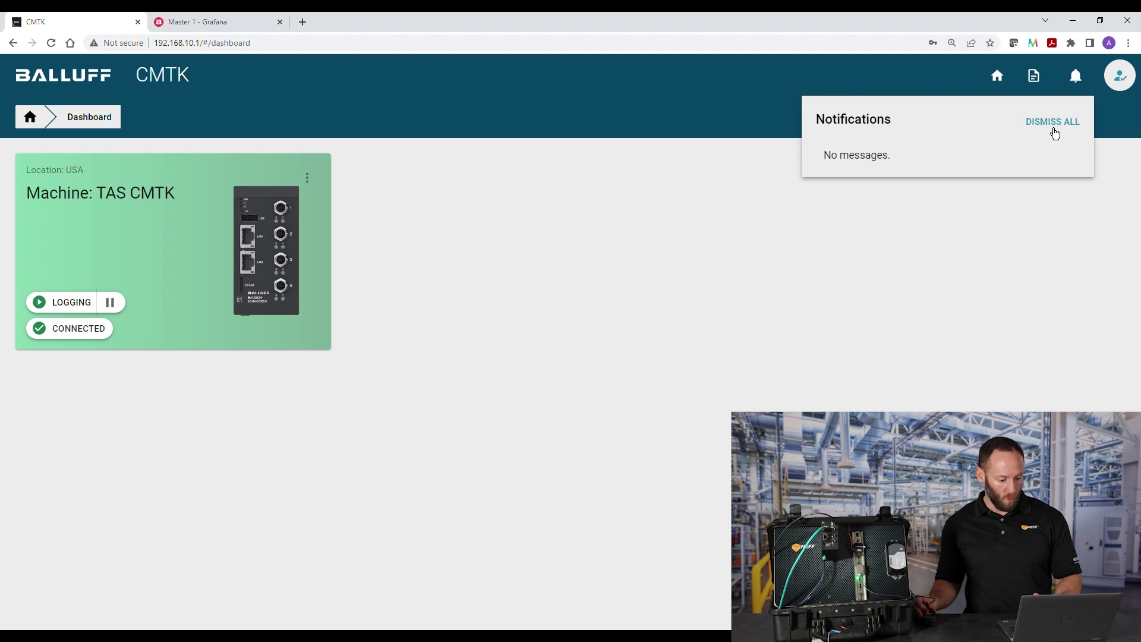
click(1076, 74)
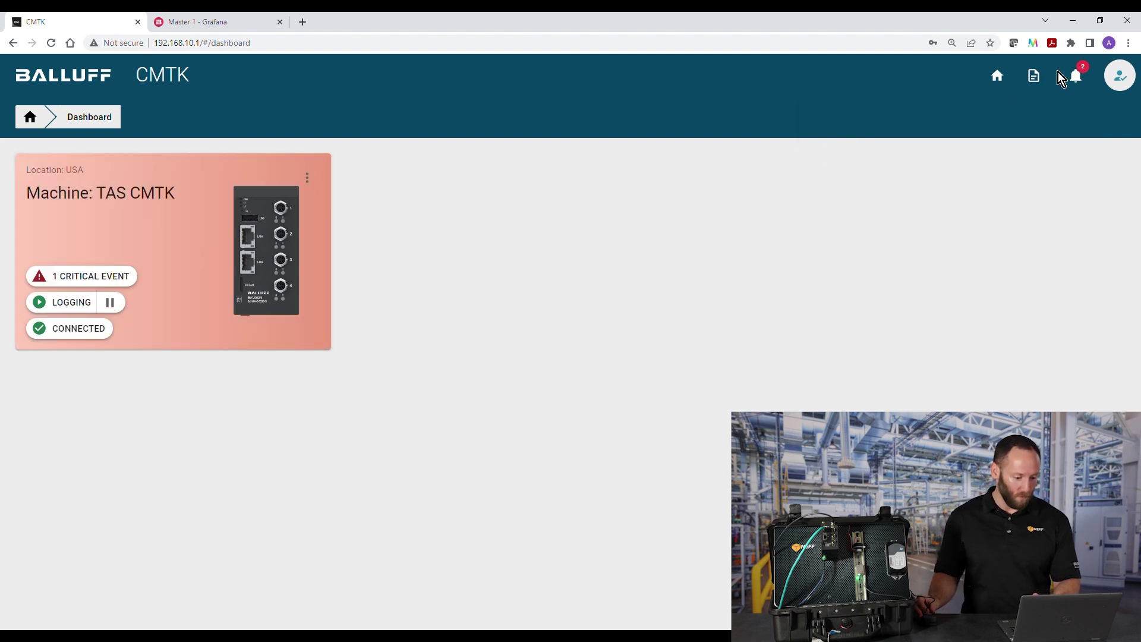
Review the new v-RMS X alert notifications in CMTK, then return to Grafana.
click(1078, 77)
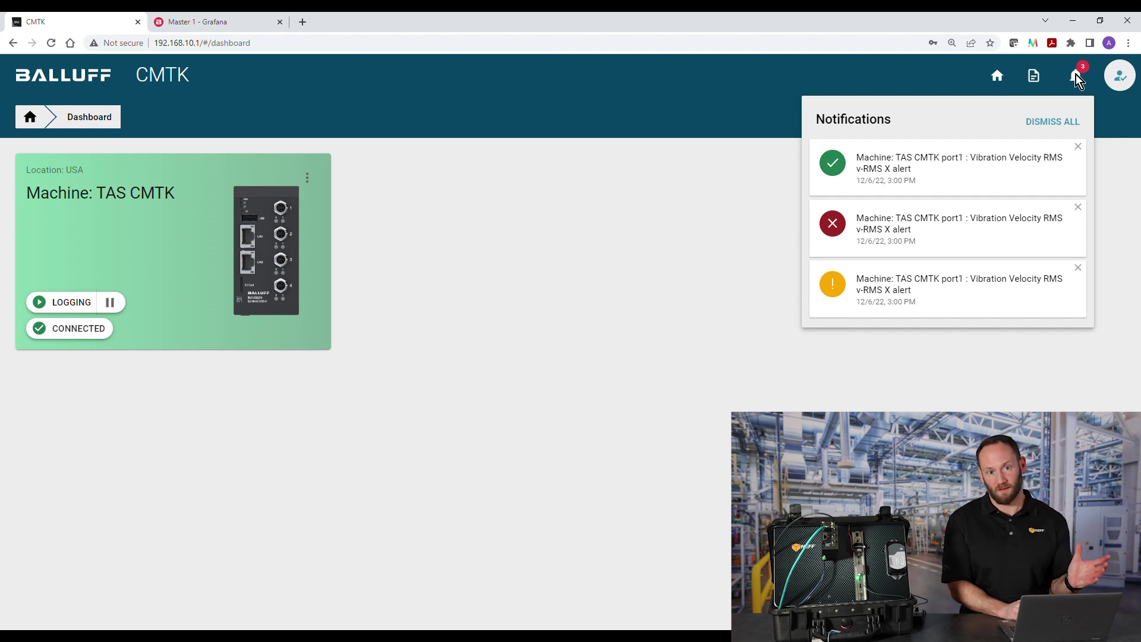
click(1076, 73)
key(ctrl+Tab)
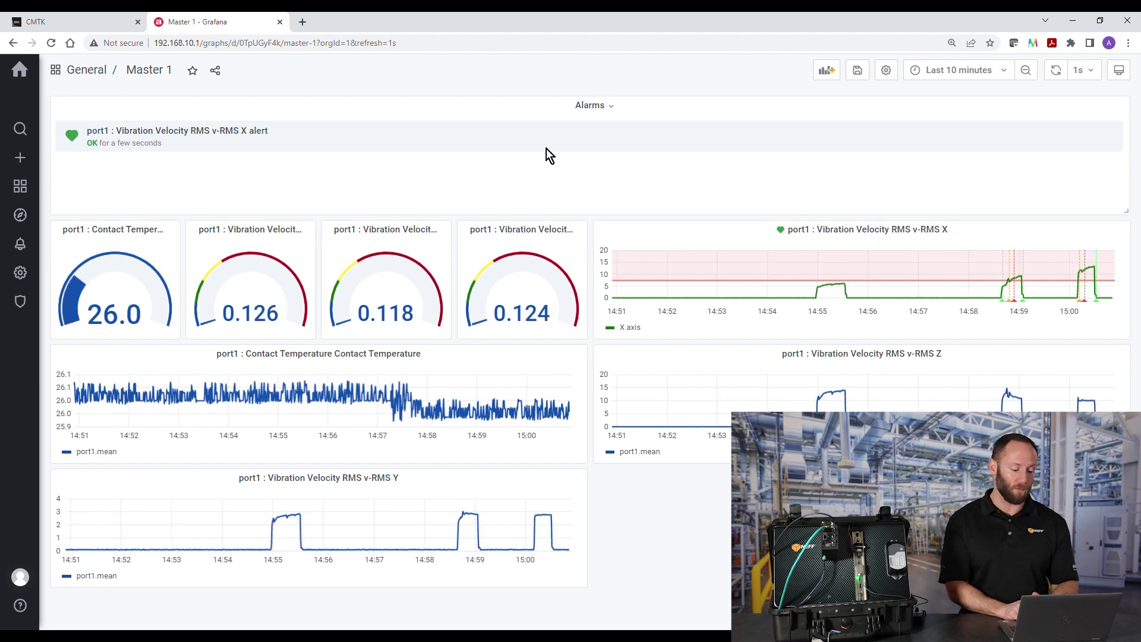
Save the Dark UI theme in user preferences and go back to the Master 1 dashboard.
mouse_move(24, 582)
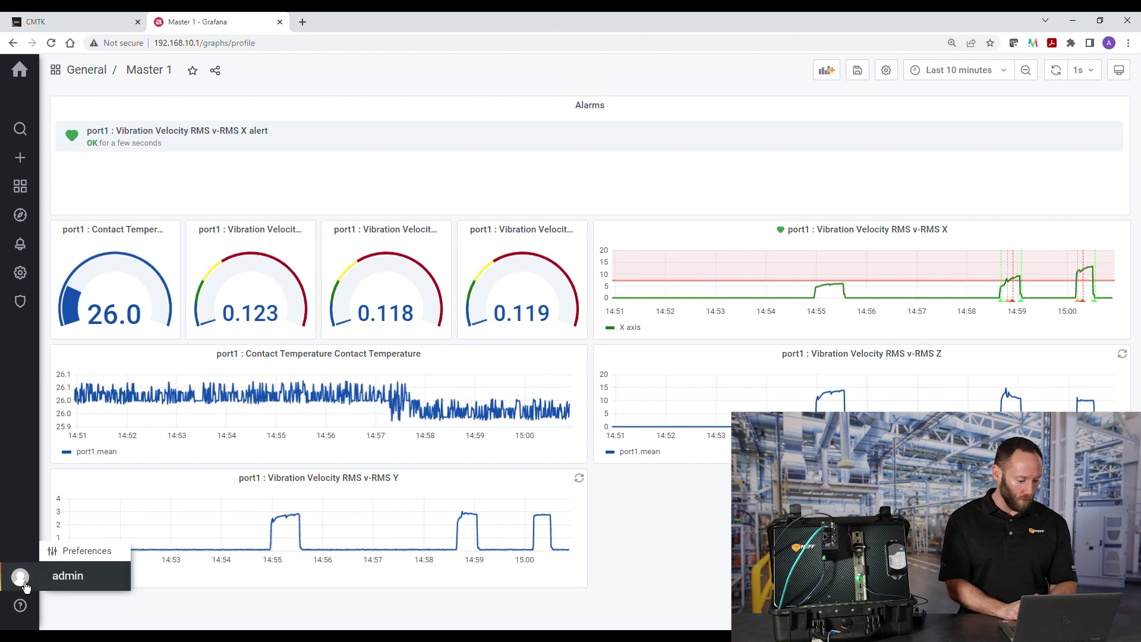
click(24, 585)
click(363, 455)
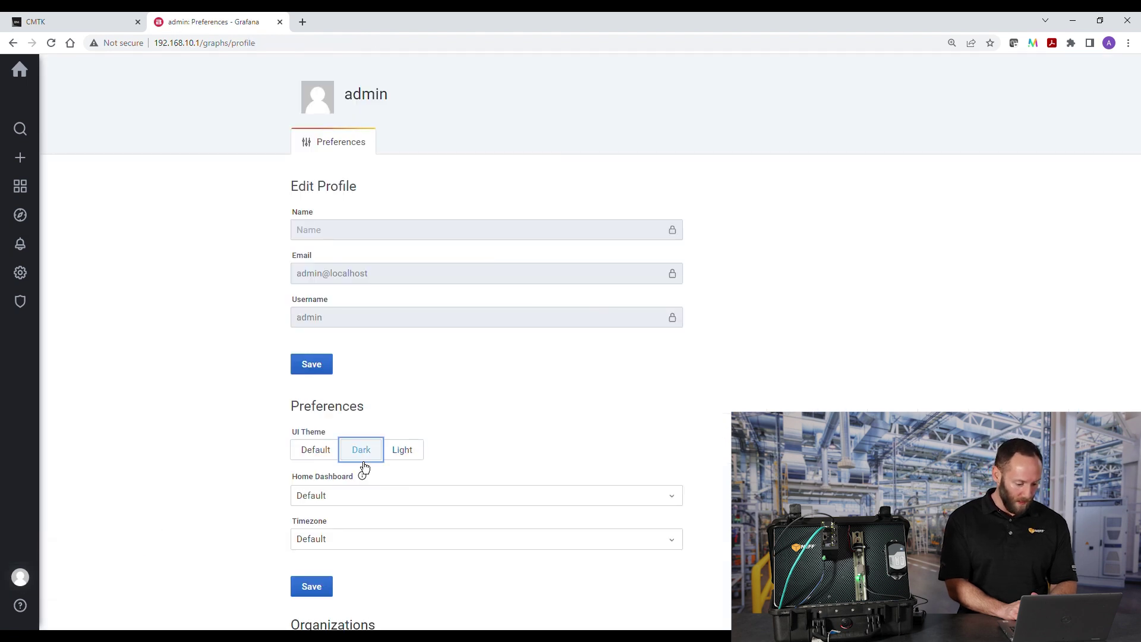
click(323, 591)
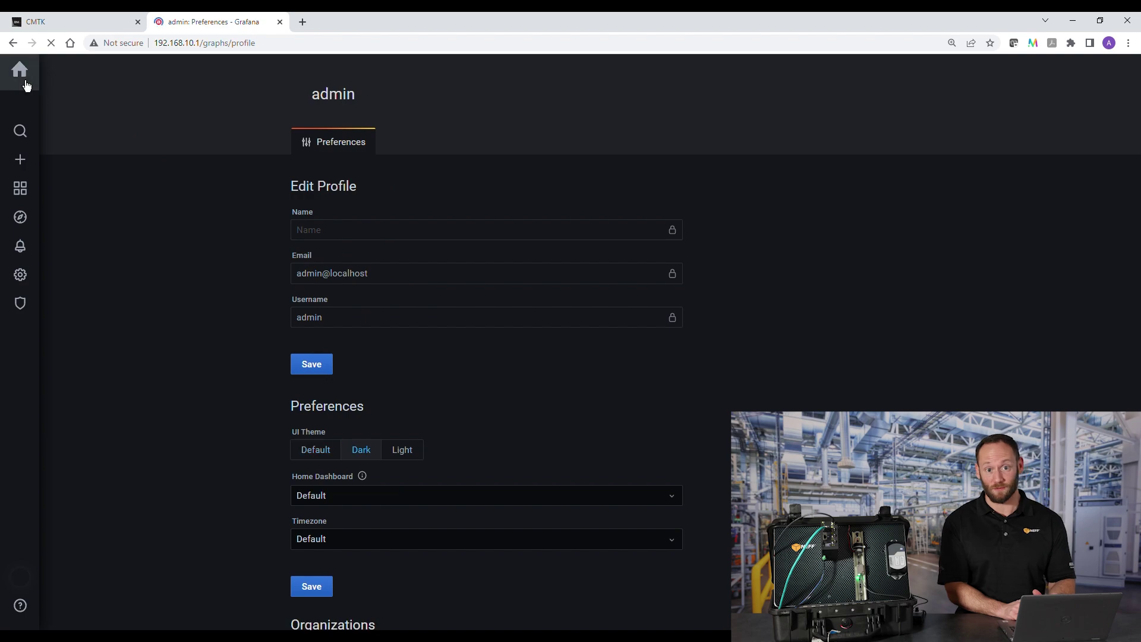
click(20, 69)
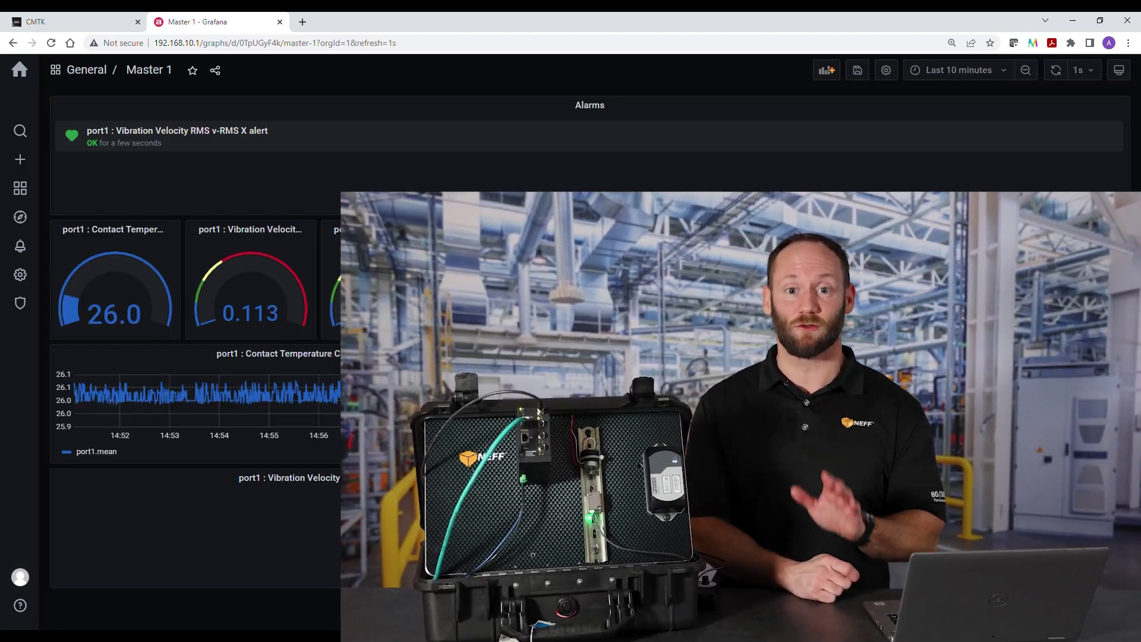